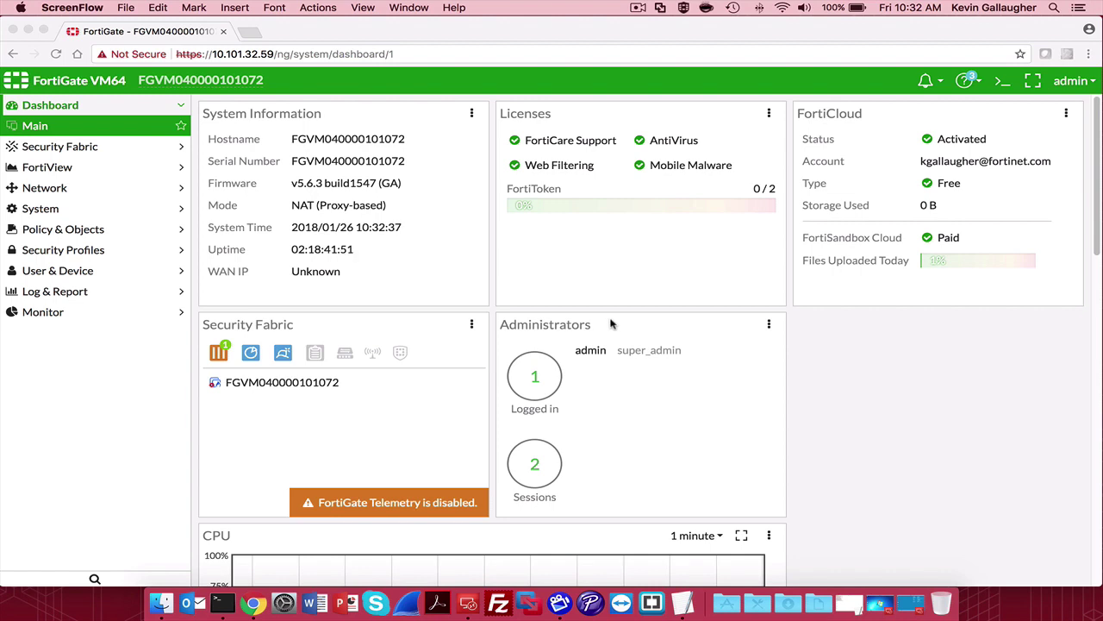
Open the network's explicit proxy settings and review the web proxy, forwarding server and URL match options.
left_click(43, 188)
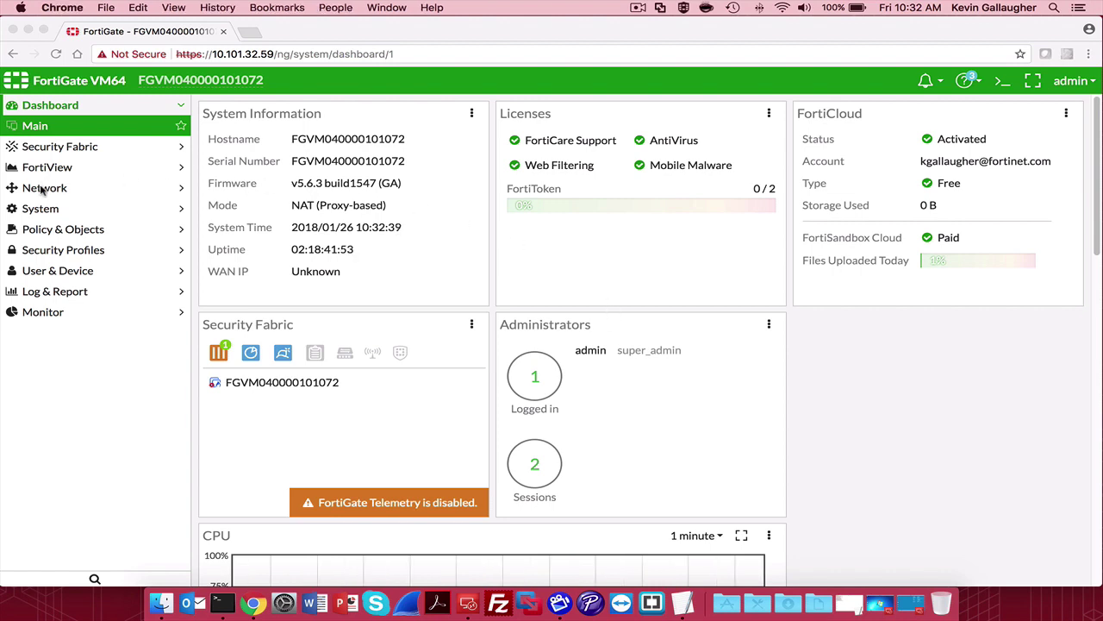
left_click(41, 188)
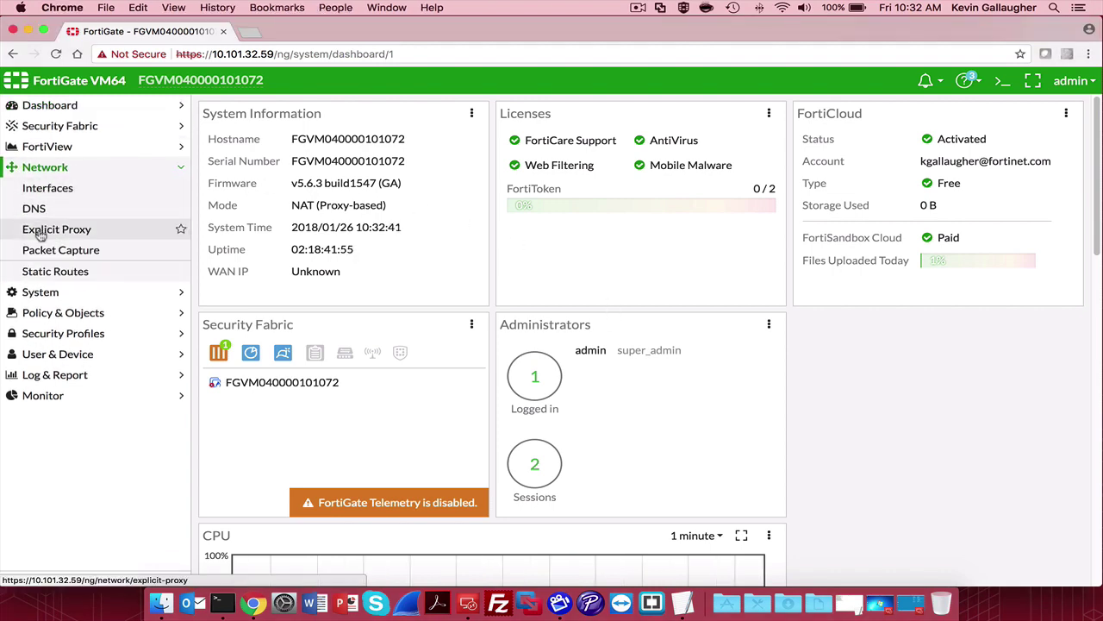
left_click(41, 231)
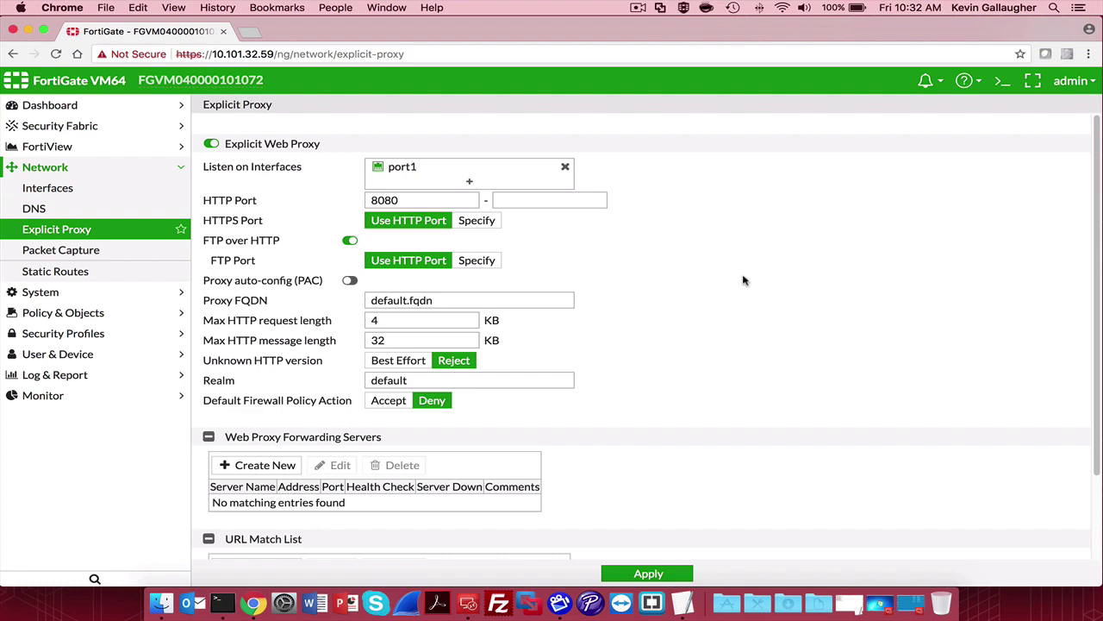
scroll(745, 280, "down", 3)
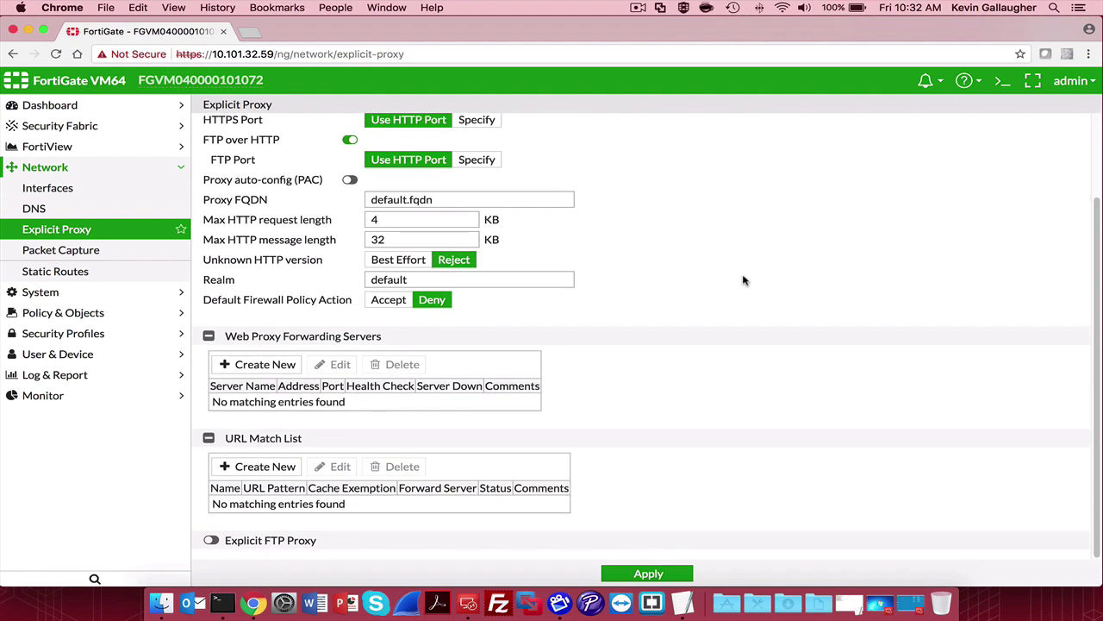
scroll(745, 281, "up", 3)
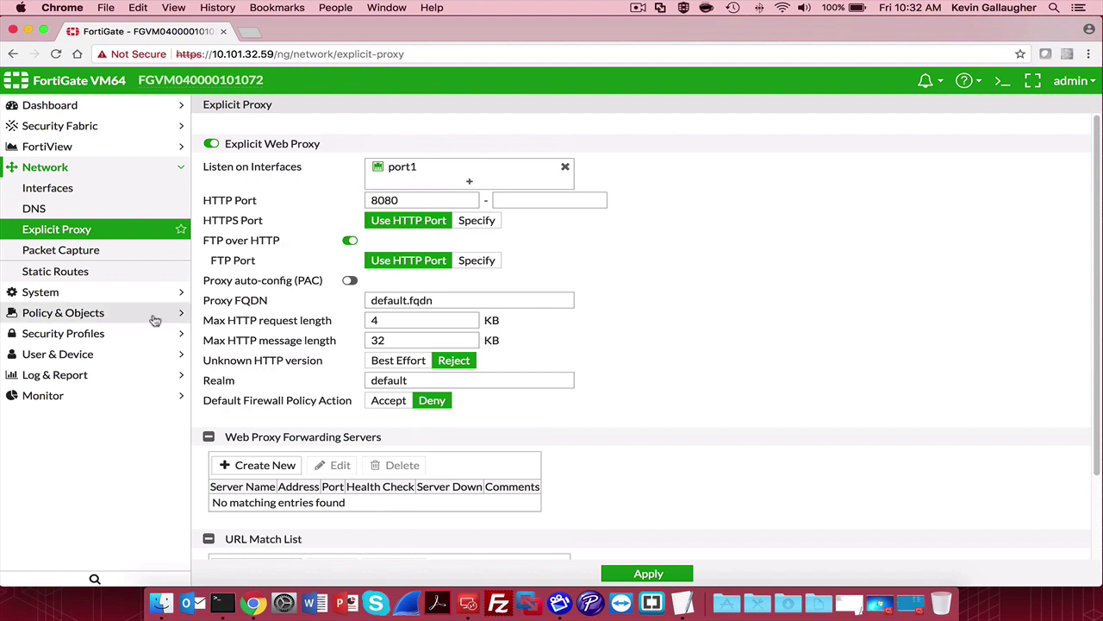
Open the ad.fortidemo.com LDAP server entry and browse its distinguished name tree without changing the selection.
left_click(100, 352)
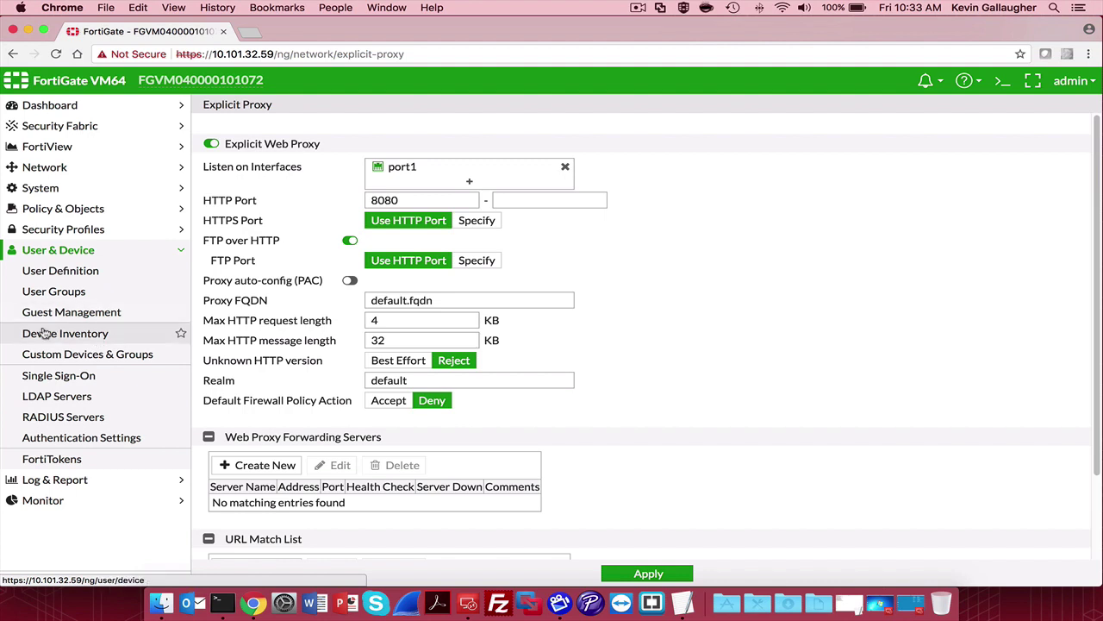
left_click(56, 395)
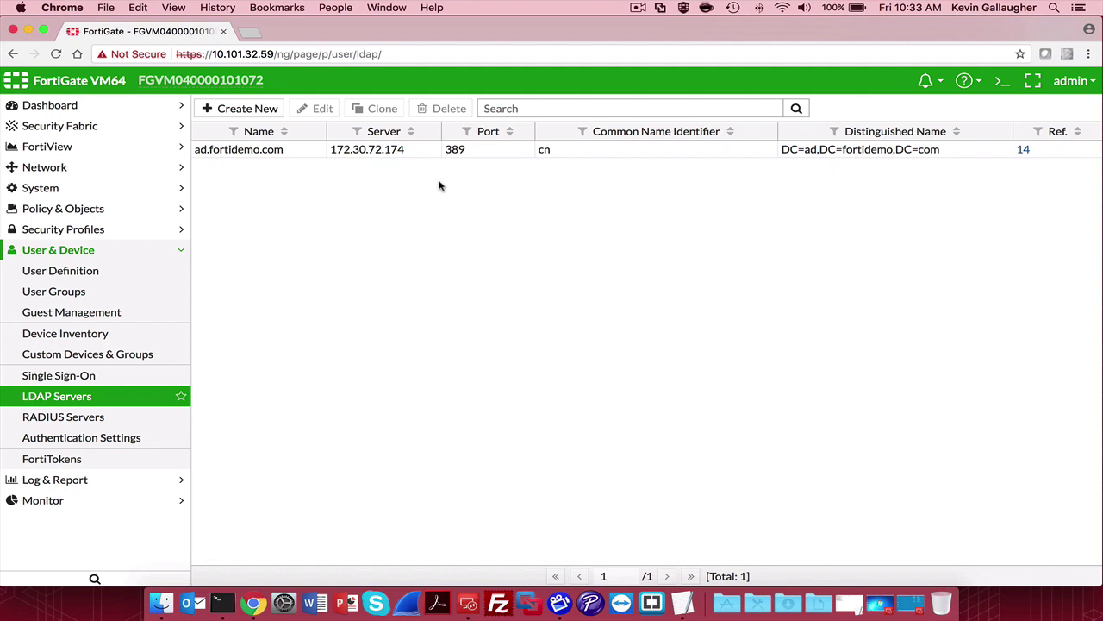
left_click(295, 151)
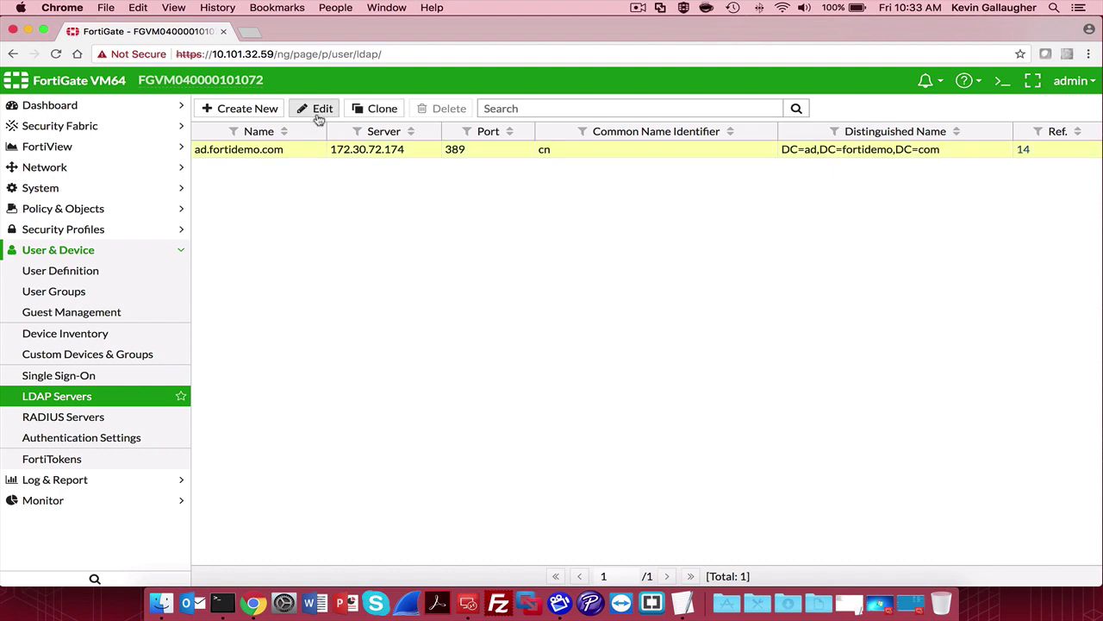
left_click(317, 109)
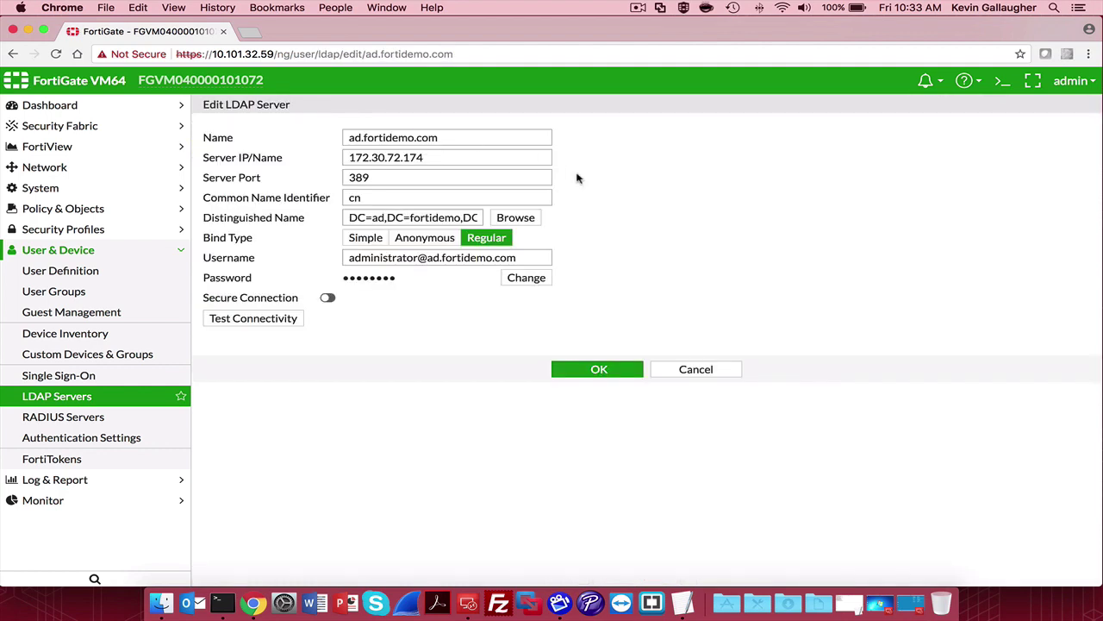
left_click(515, 219)
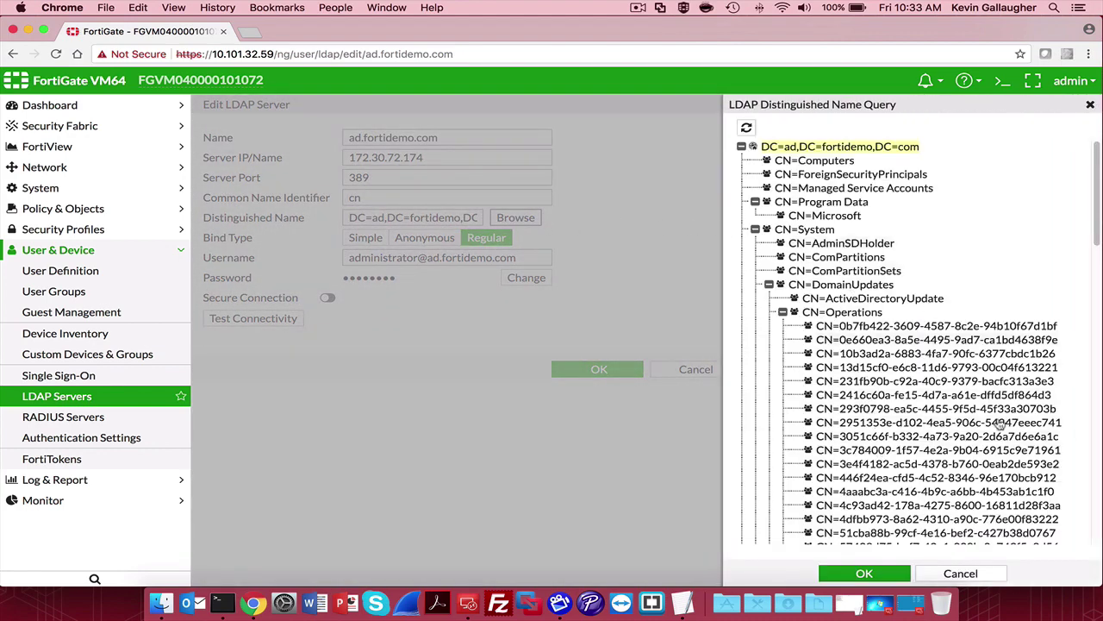
left_click(957, 574)
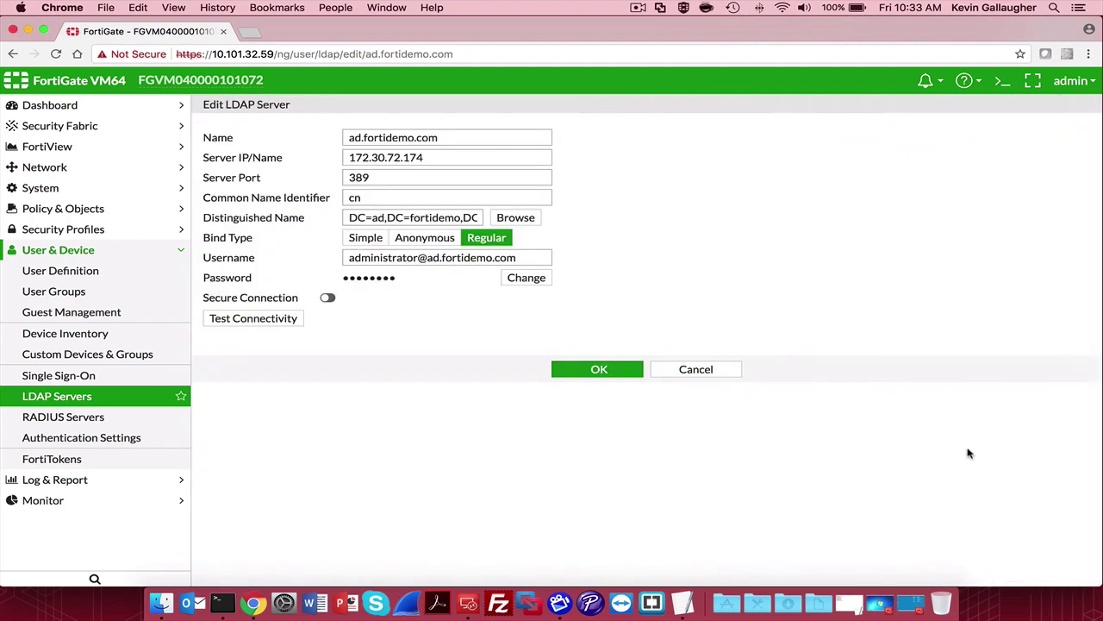
Test the connectivity of the ad.fortidemo.com LDAP server and leave its settings without saving.
left_click(256, 320)
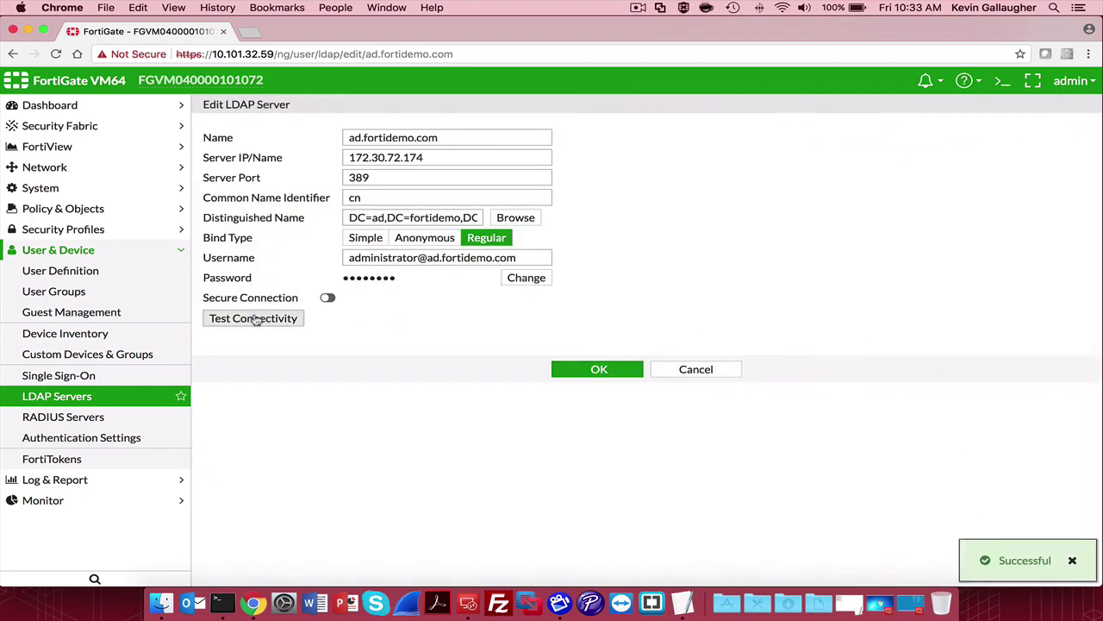
left_click(1074, 562)
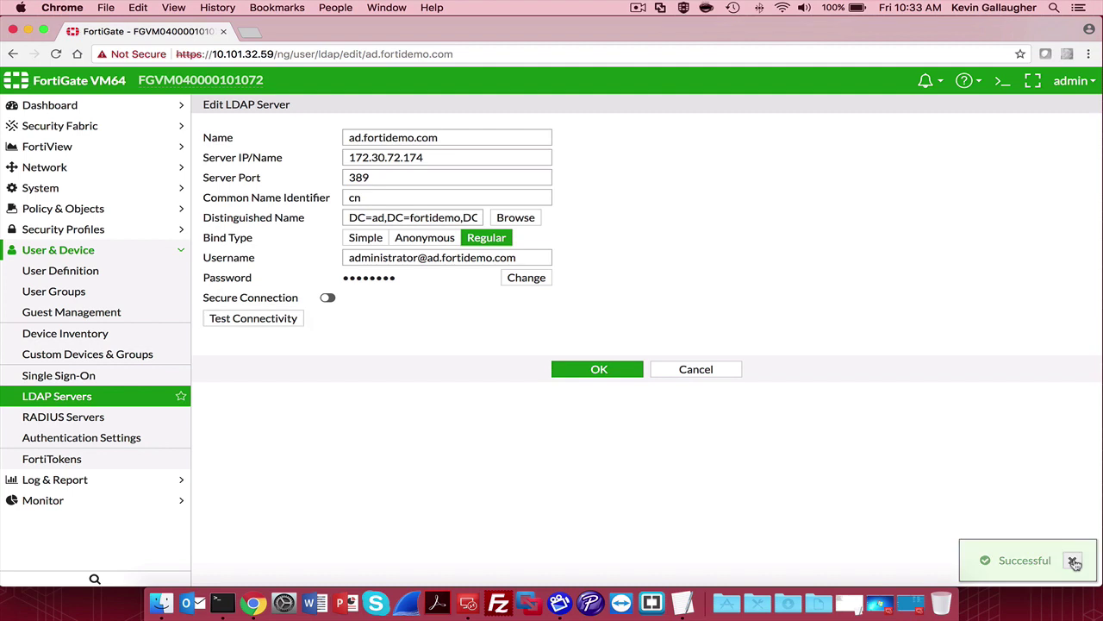
left_click(722, 373)
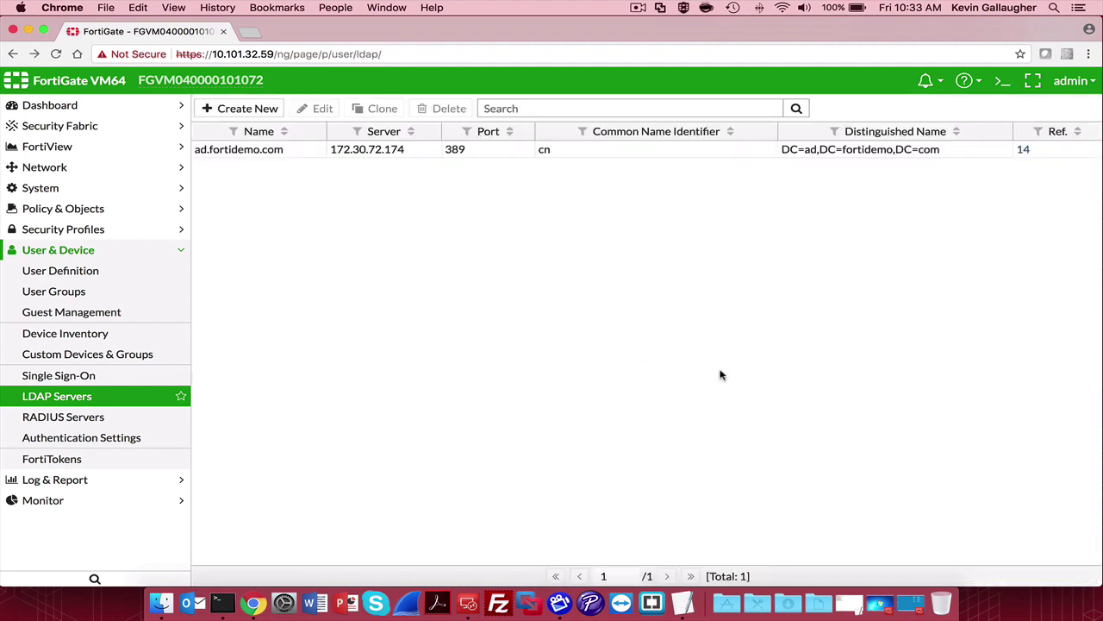
Review the list of user groups and the web rating overrides under the security profiles.
left_click(56, 294)
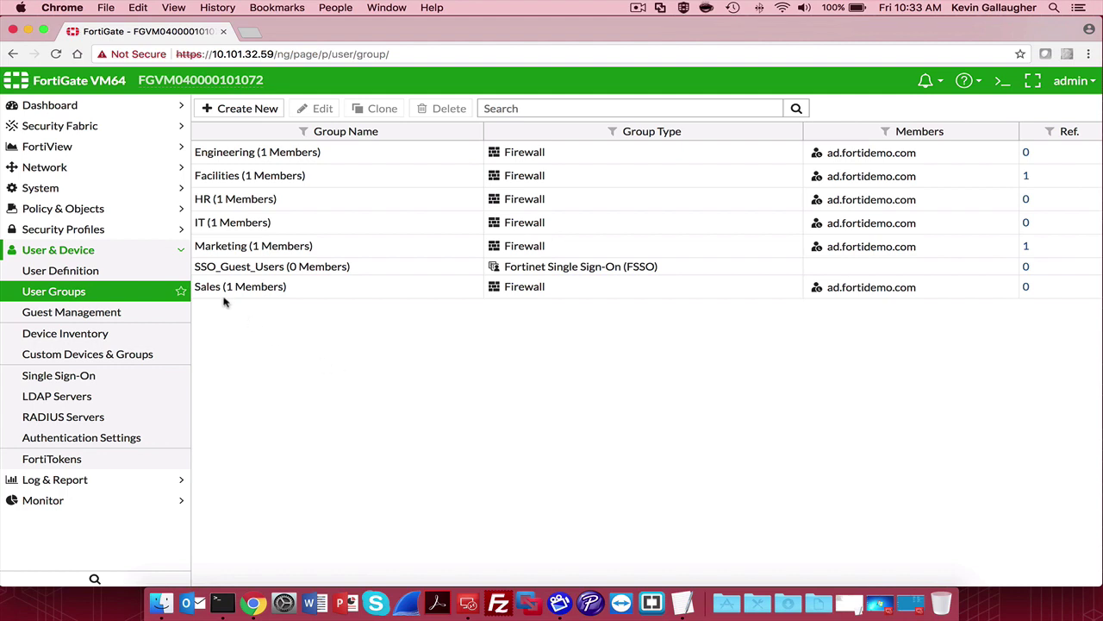
left_click(89, 231)
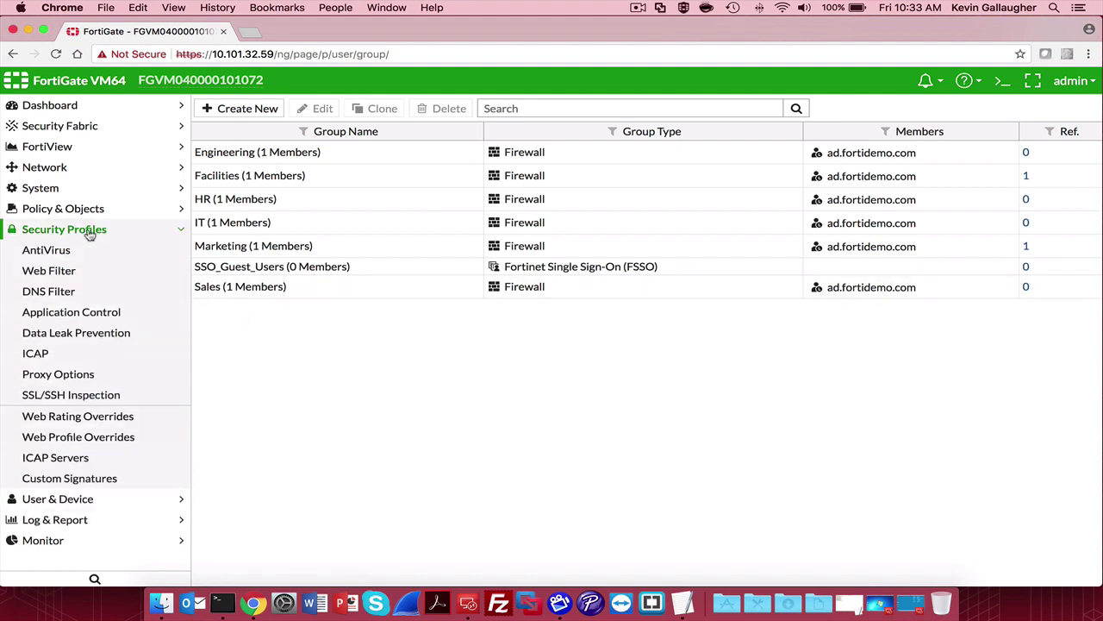
left_click(92, 417)
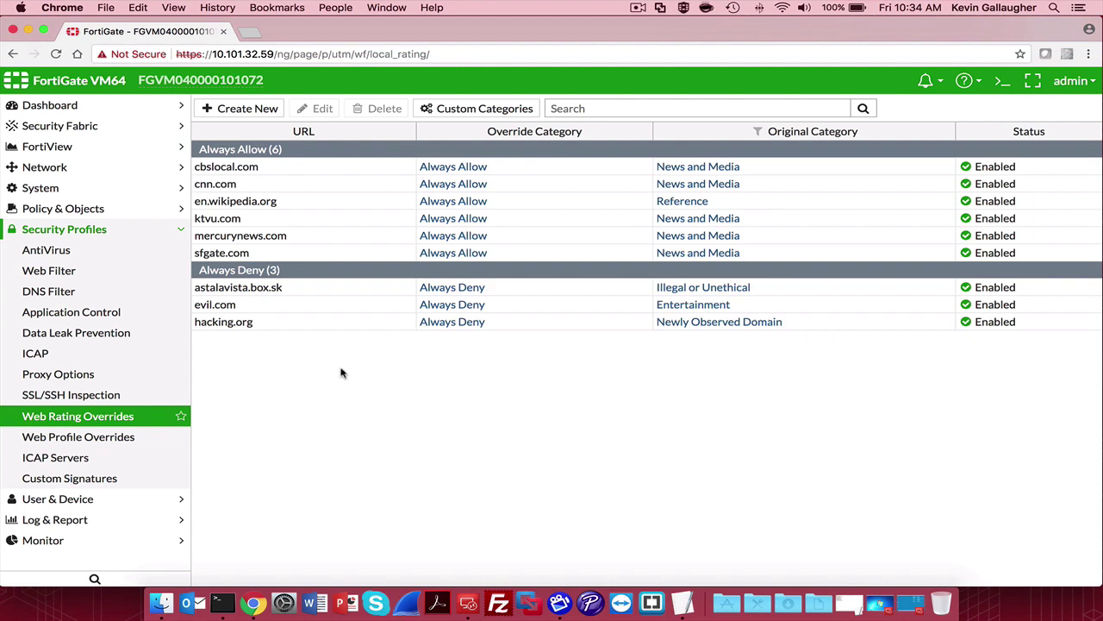
Open the Marketing web filter profile from the profile list and examine its category actions, including the expanded local categories.
left_click(67, 276)
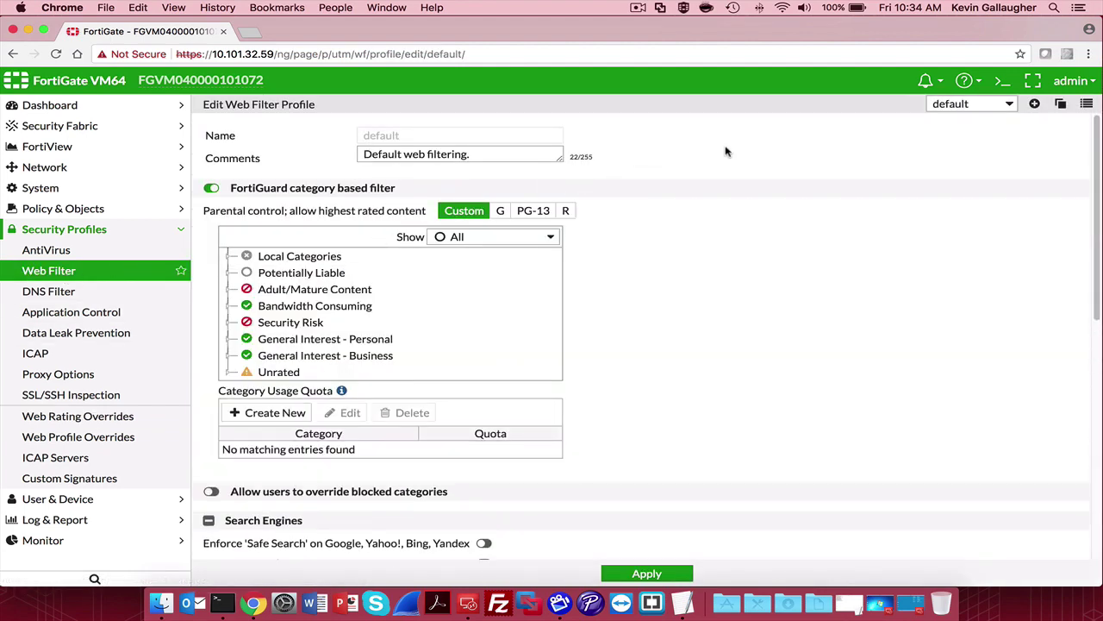
left_click(1086, 104)
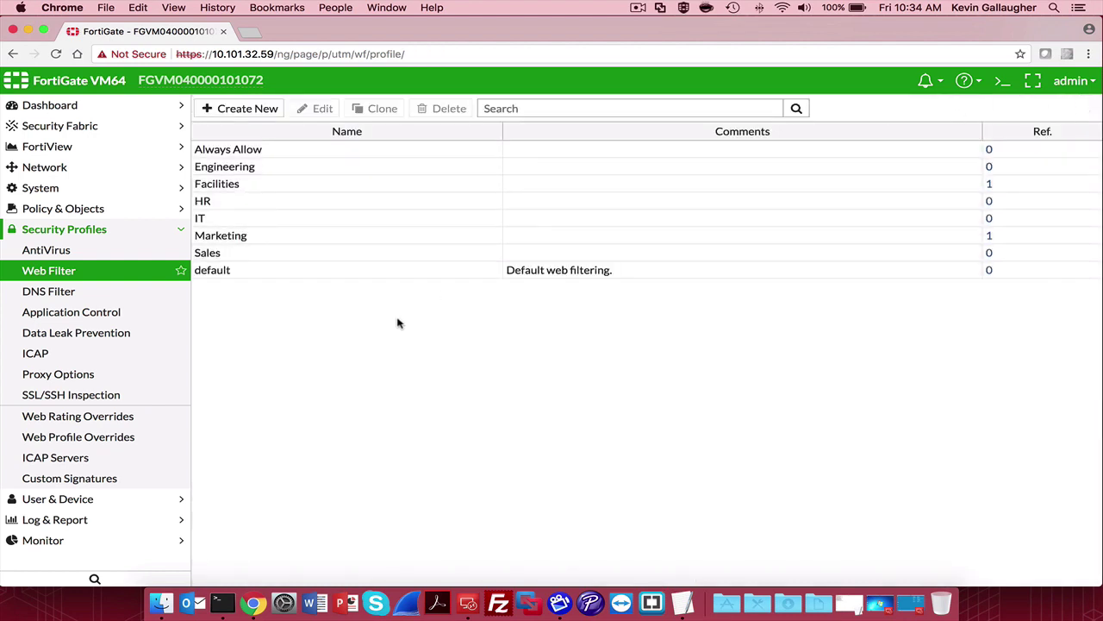
double_click(264, 239)
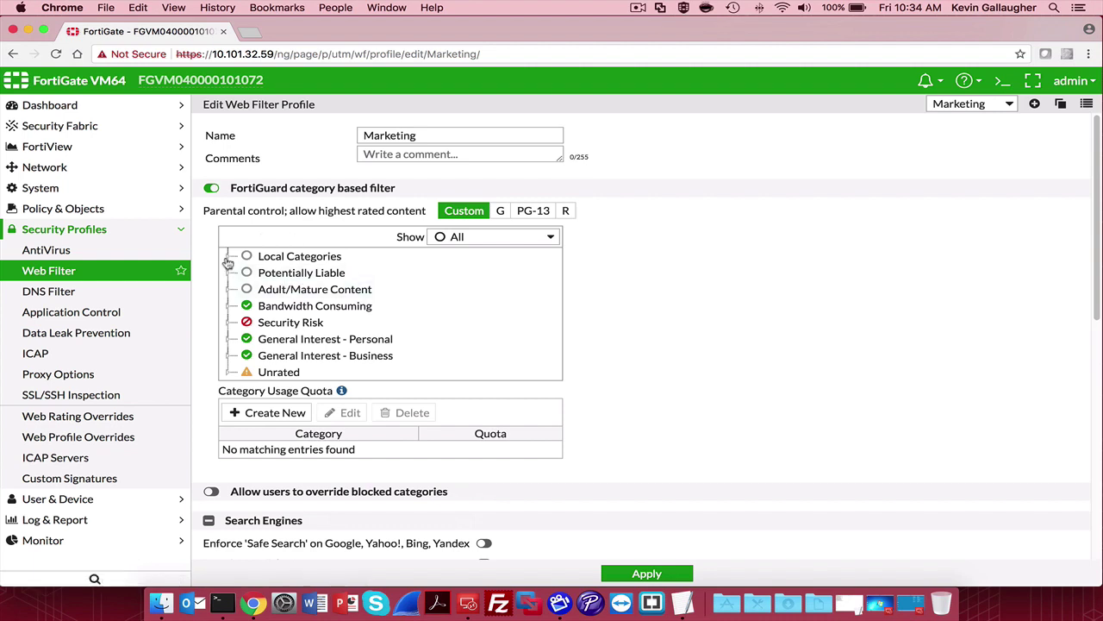
left_click(229, 259)
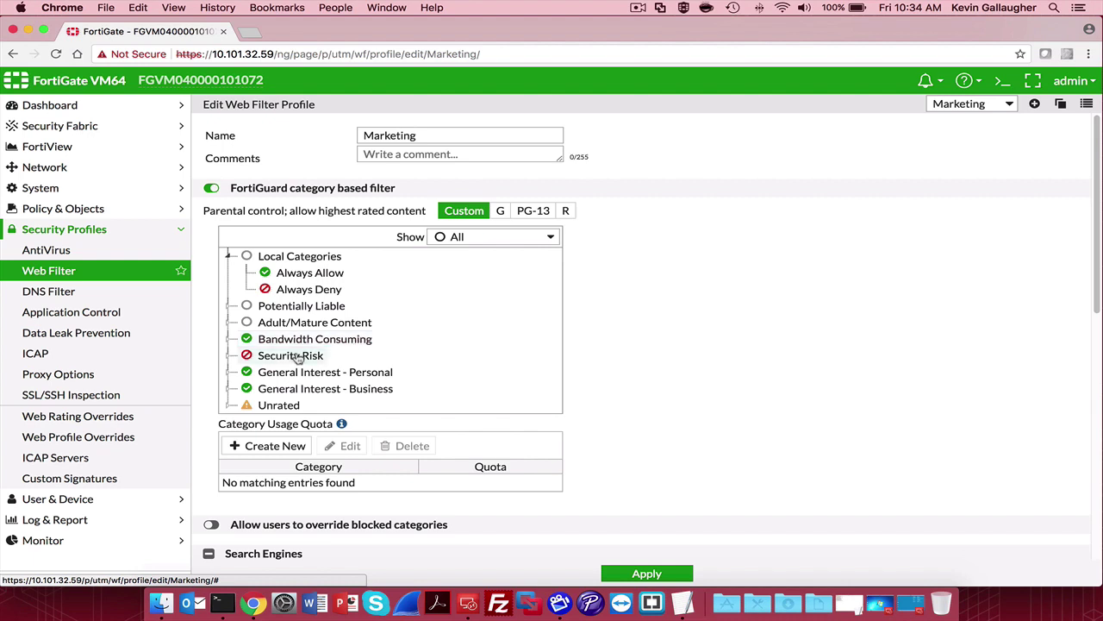
scroll(452, 354, "down", 2)
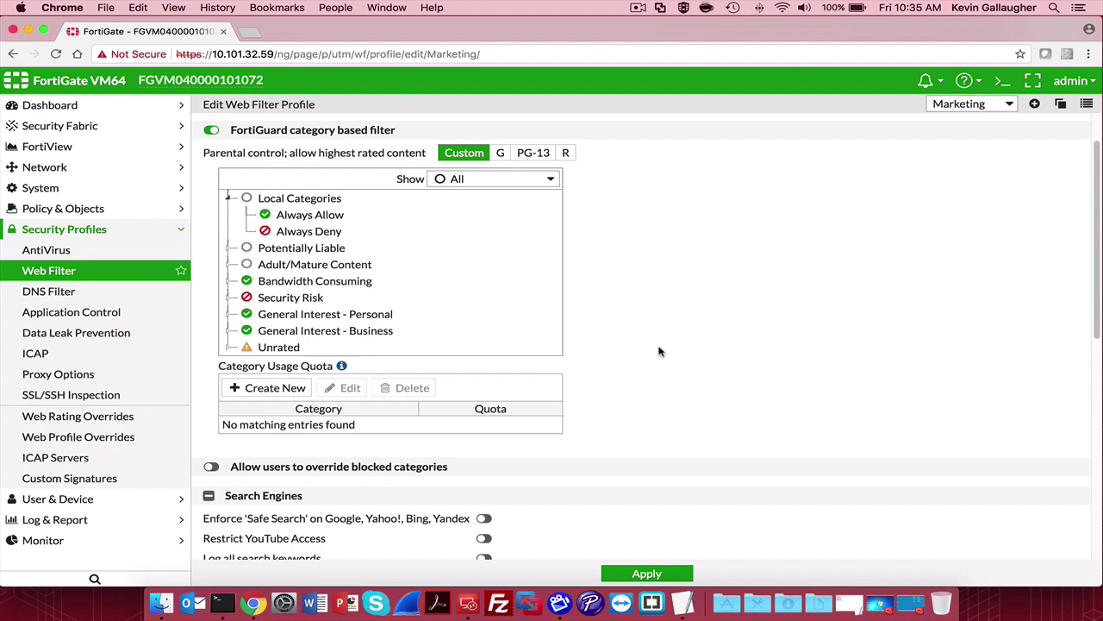
Switch to the Facilities web filter profile and examine its local categories, other category actions and search engine options.
left_click(1012, 104)
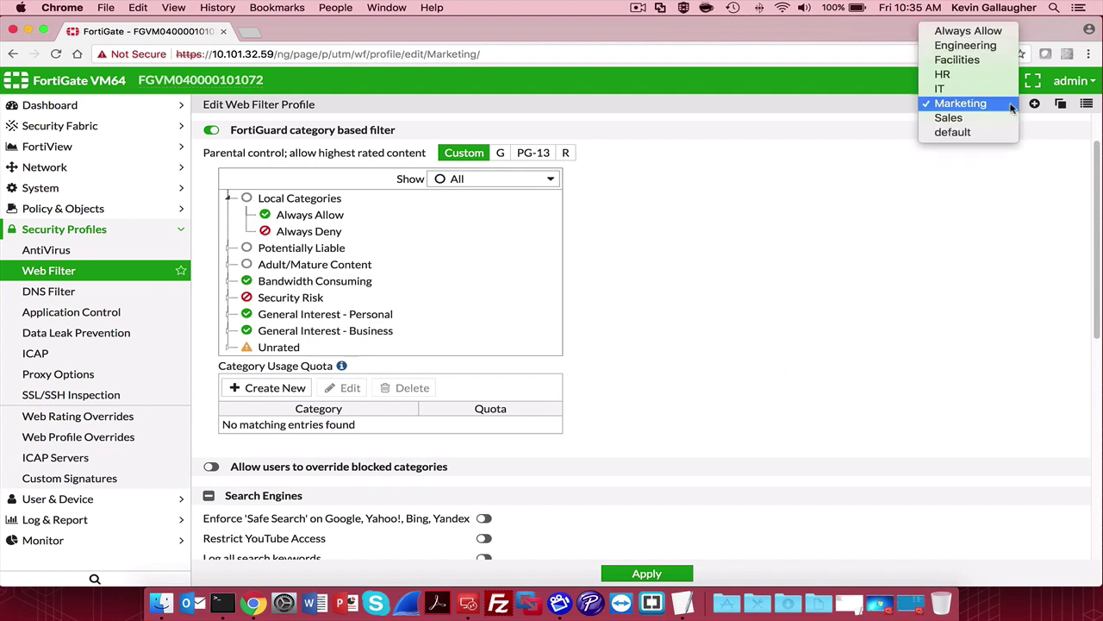
left_click(957, 59)
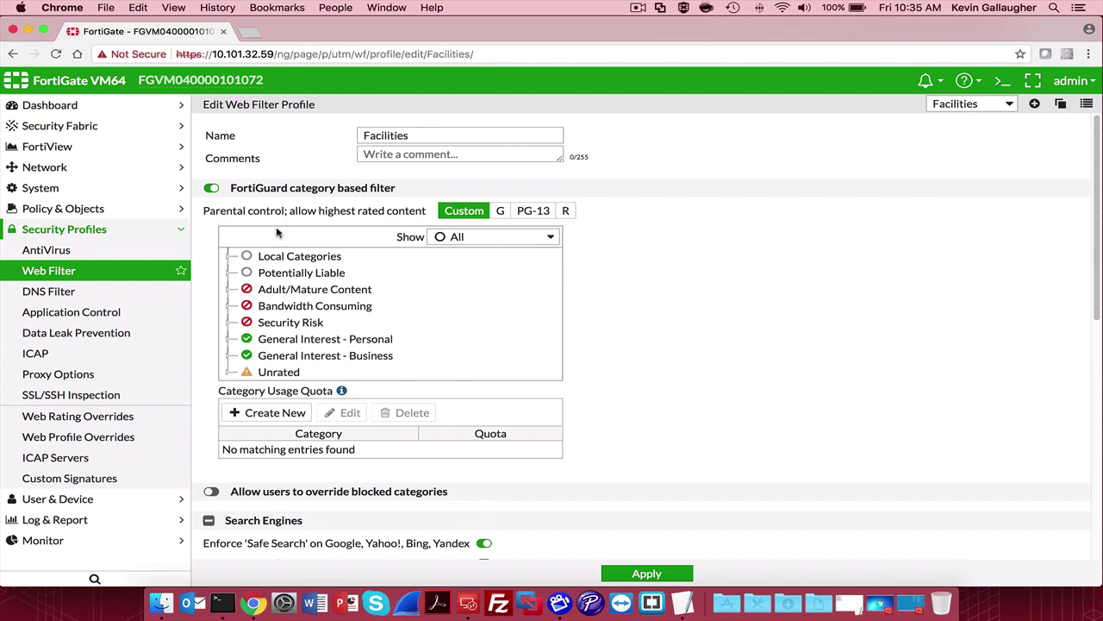
left_click(230, 256)
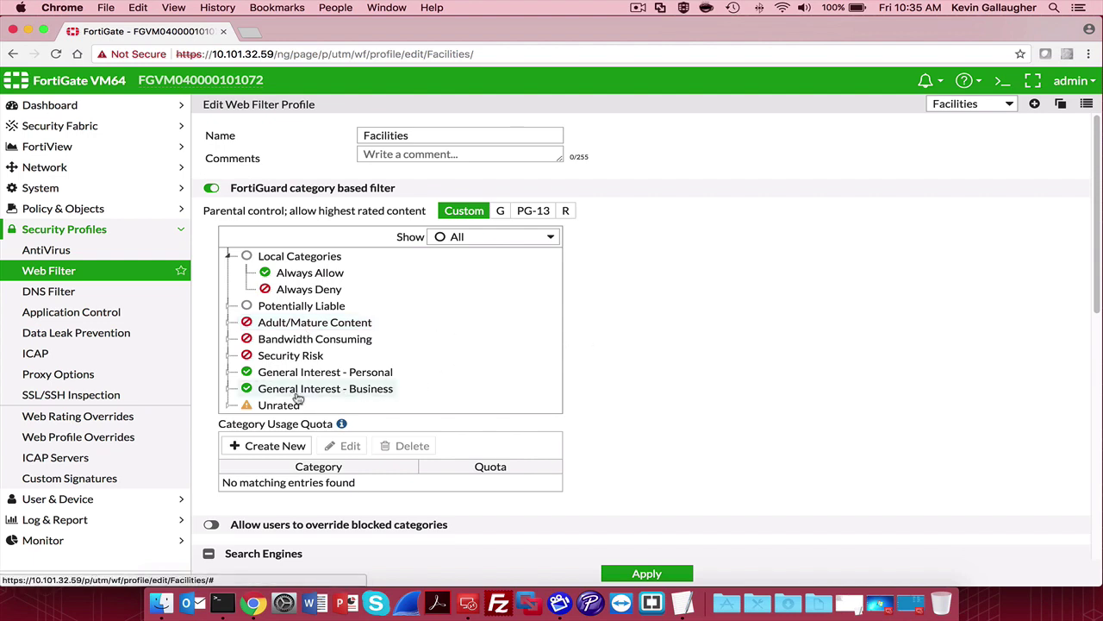
scroll(655, 345, "down", 3)
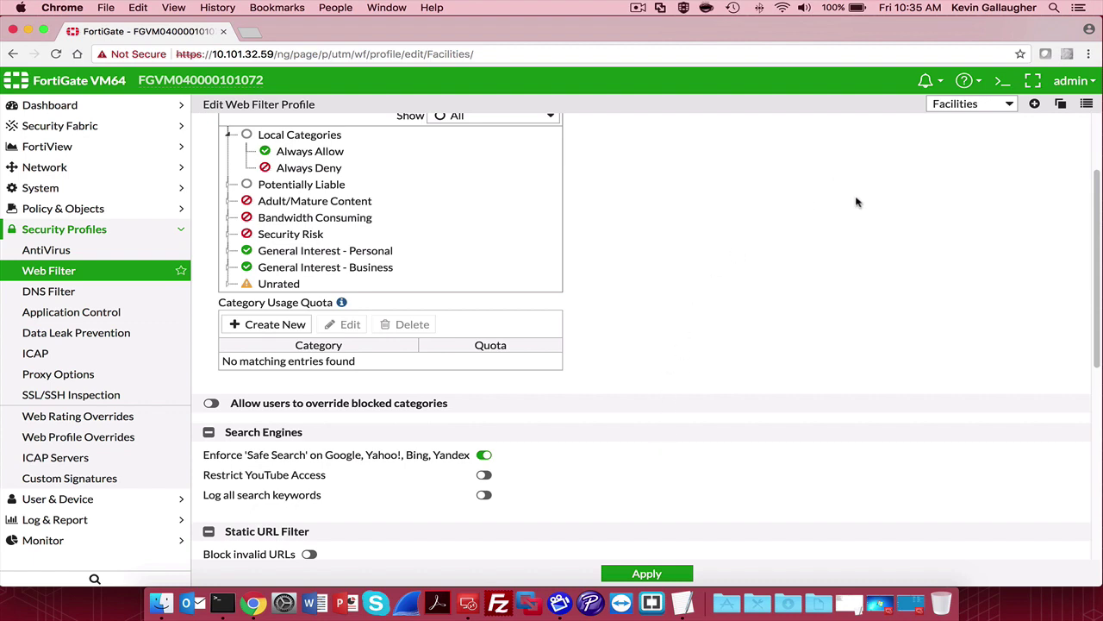
Open the Facebook Posting application control sensor and examine its category actions and application overrides.
left_click(104, 317)
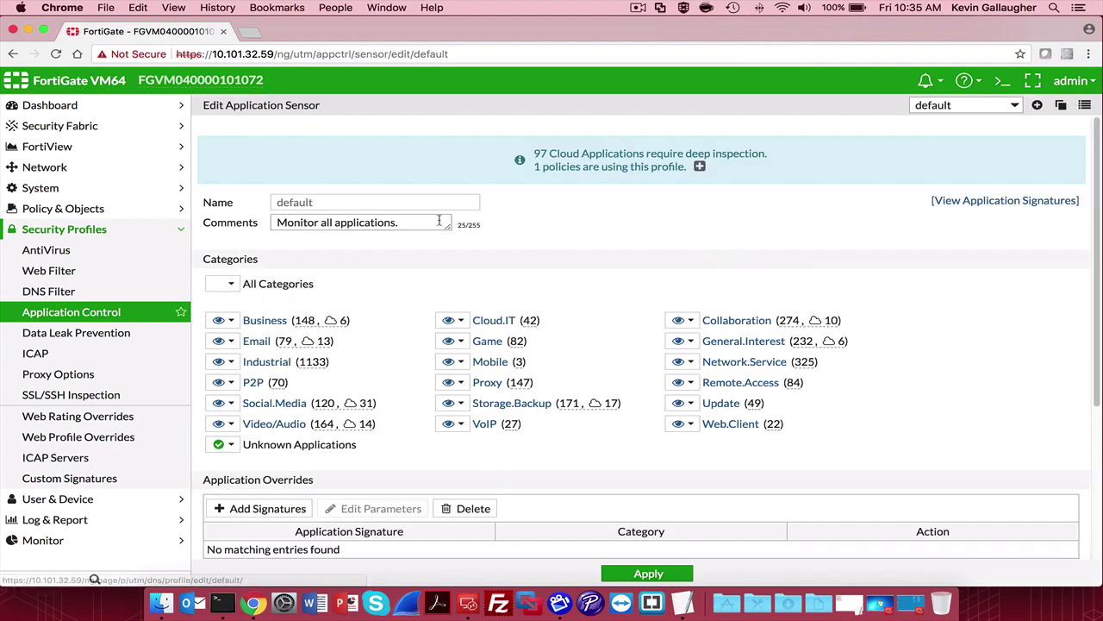
left_click(1085, 105)
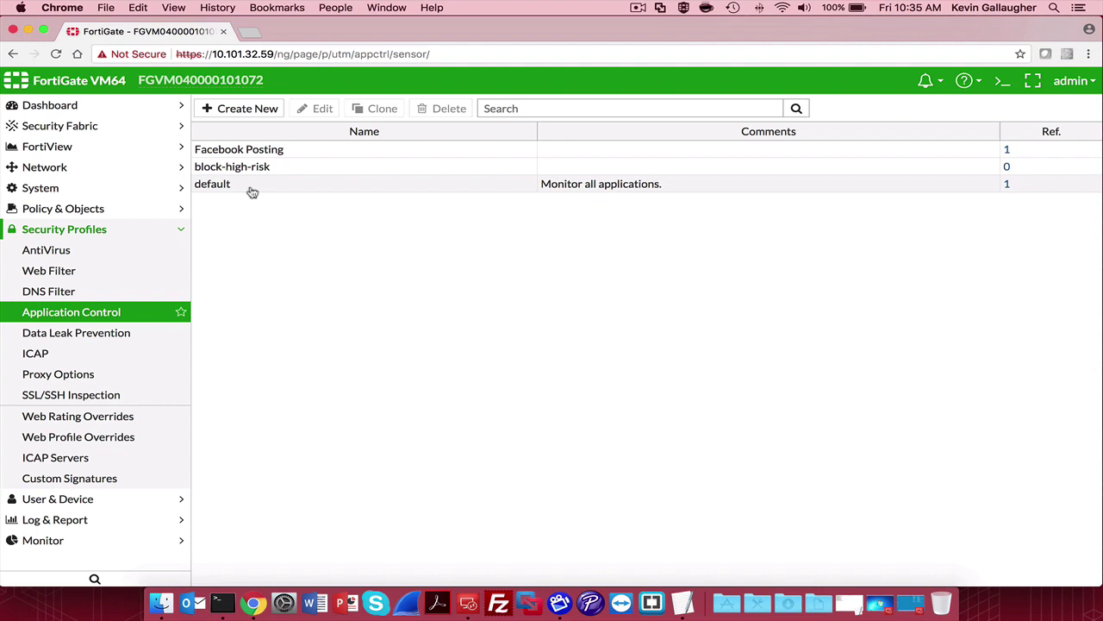
left_click(311, 150)
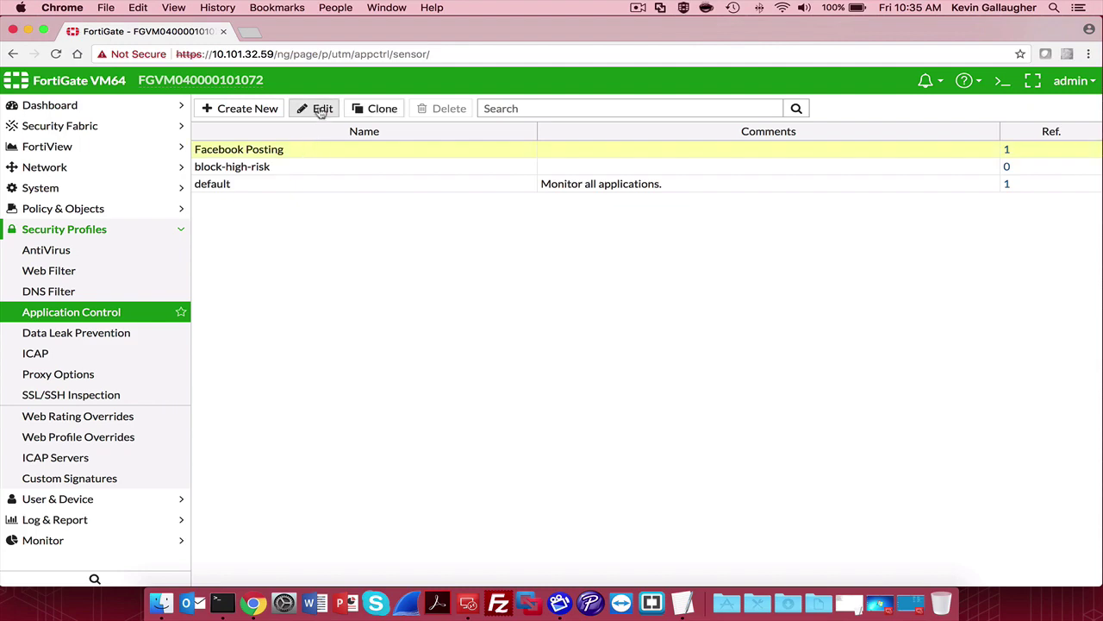
left_click(319, 108)
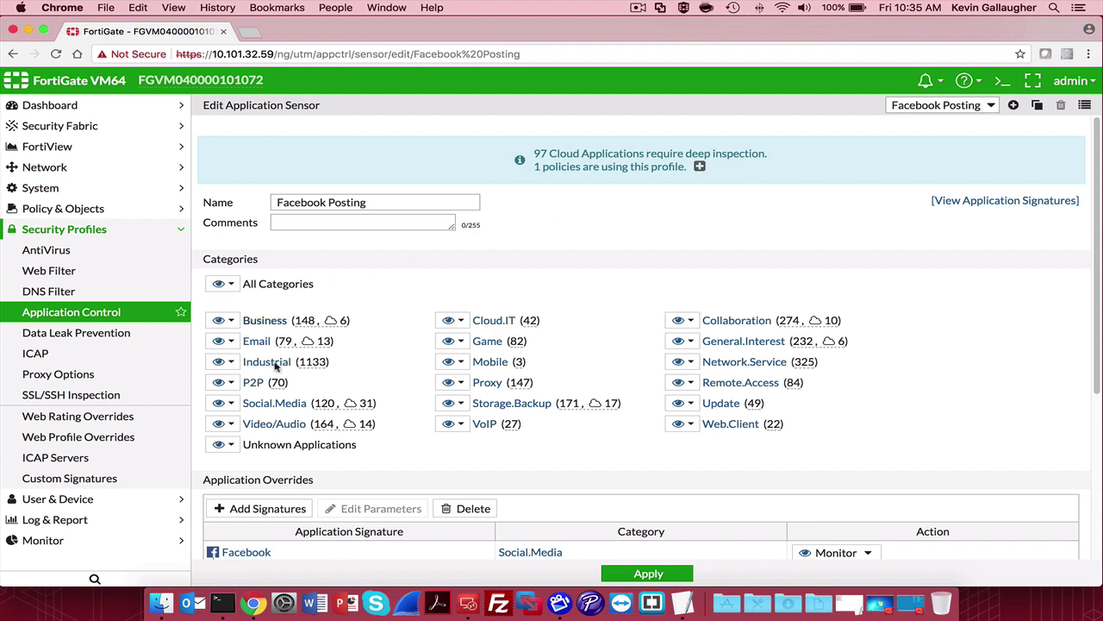
scroll(865, 417, "down", 4)
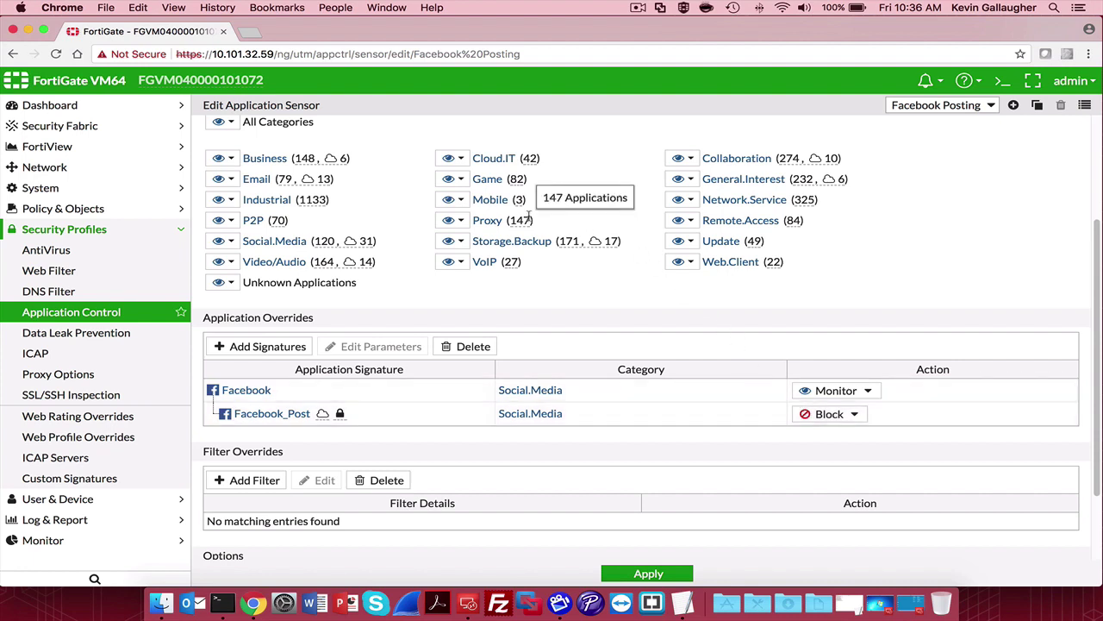
Check the IPv4 and proxy policy lists, and open the explicit web proxy policy for the Marketing group.
left_click(82, 214)
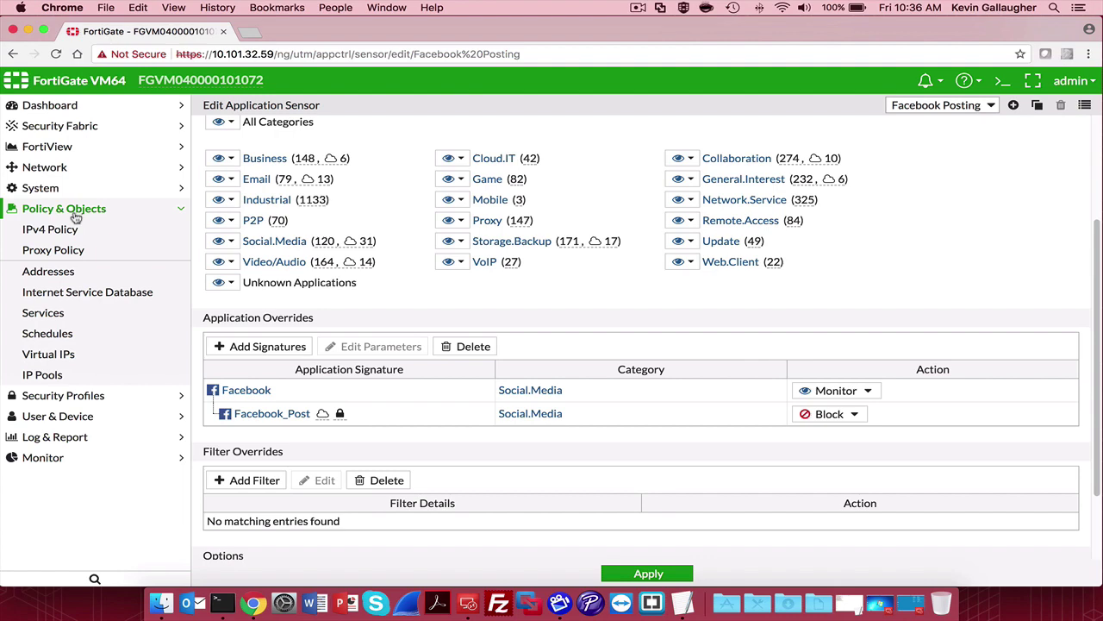
left_click(69, 231)
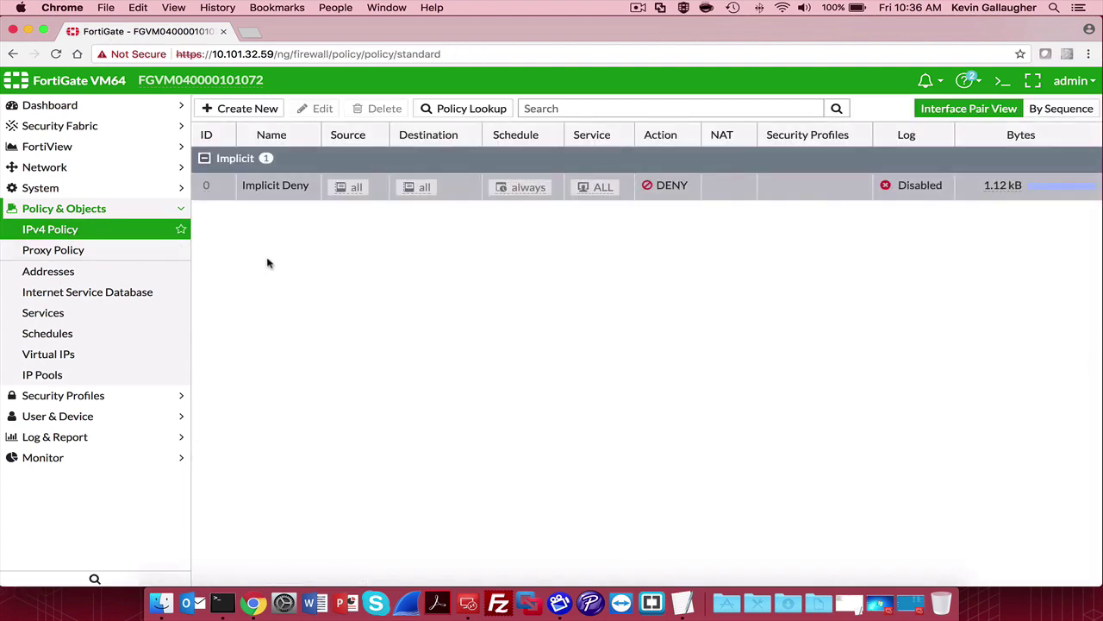
left_click(81, 252)
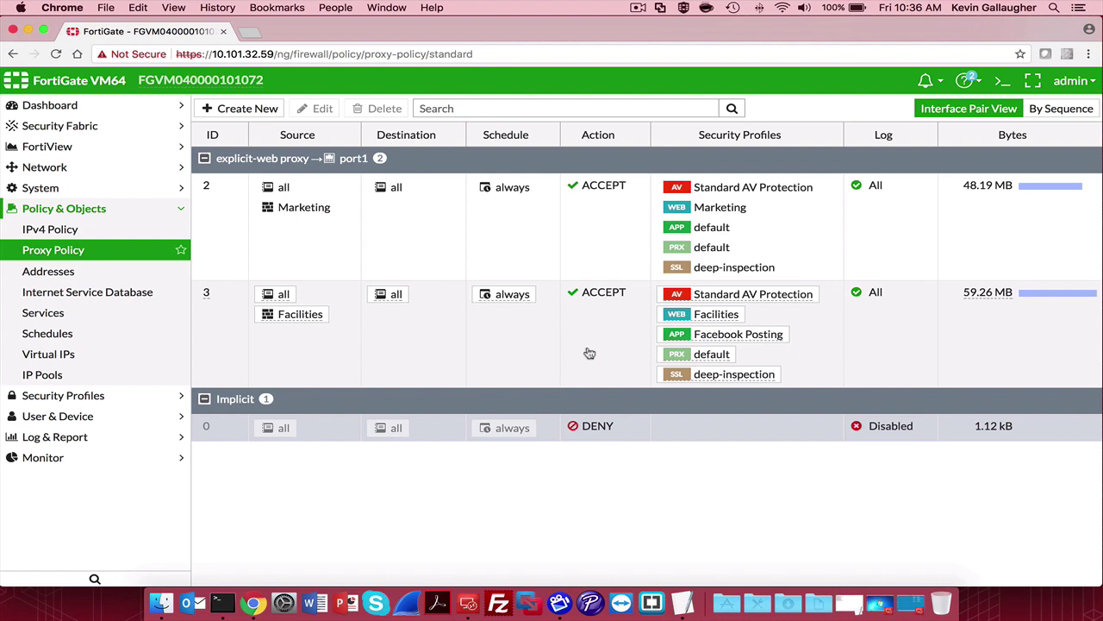
double_click(321, 233)
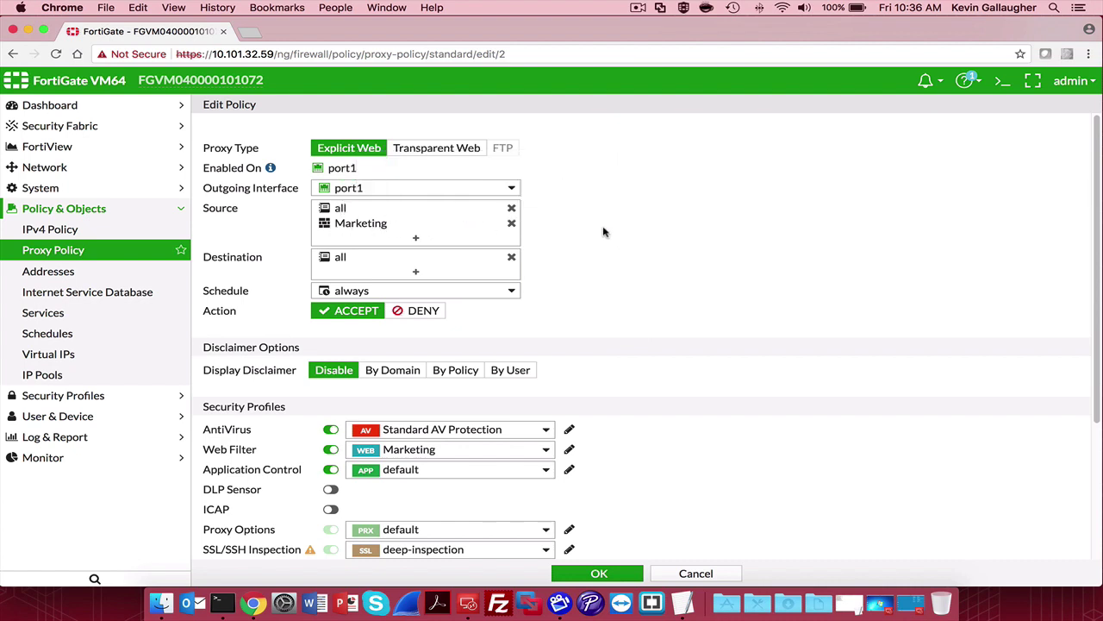
Examine the Marketing proxy policy's security profiles, SSL inspection and logging options, and leave it without changes.
scroll(661, 243, "down", 5)
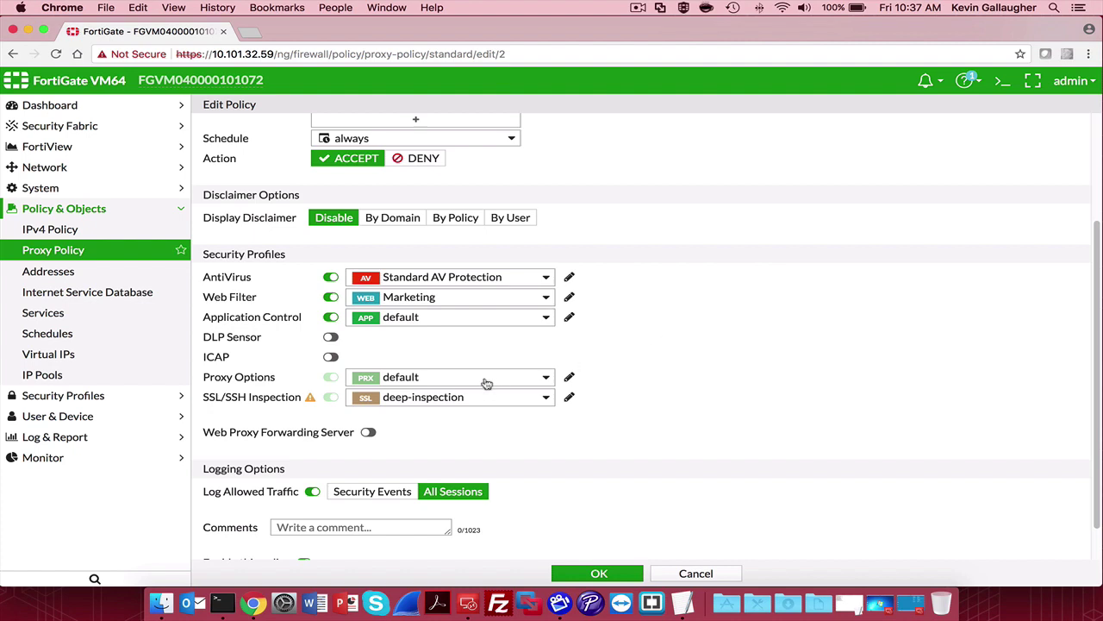
mouse_move(487, 395)
scroll(729, 385, "up", 1)
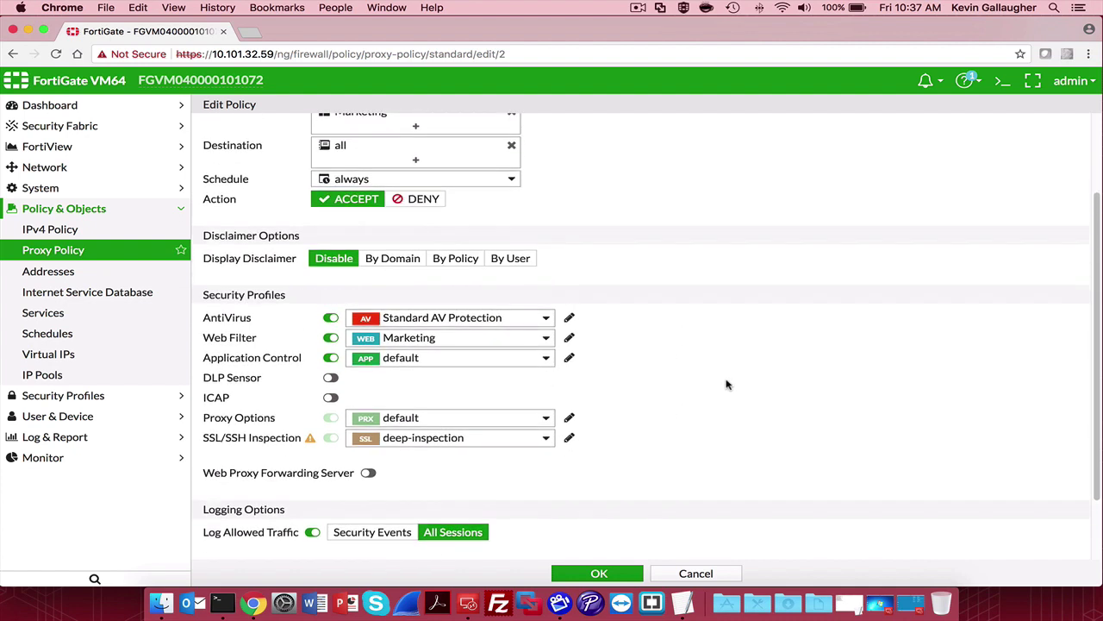
scroll(728, 385, "down", 2)
scroll(727, 384, "up", 5)
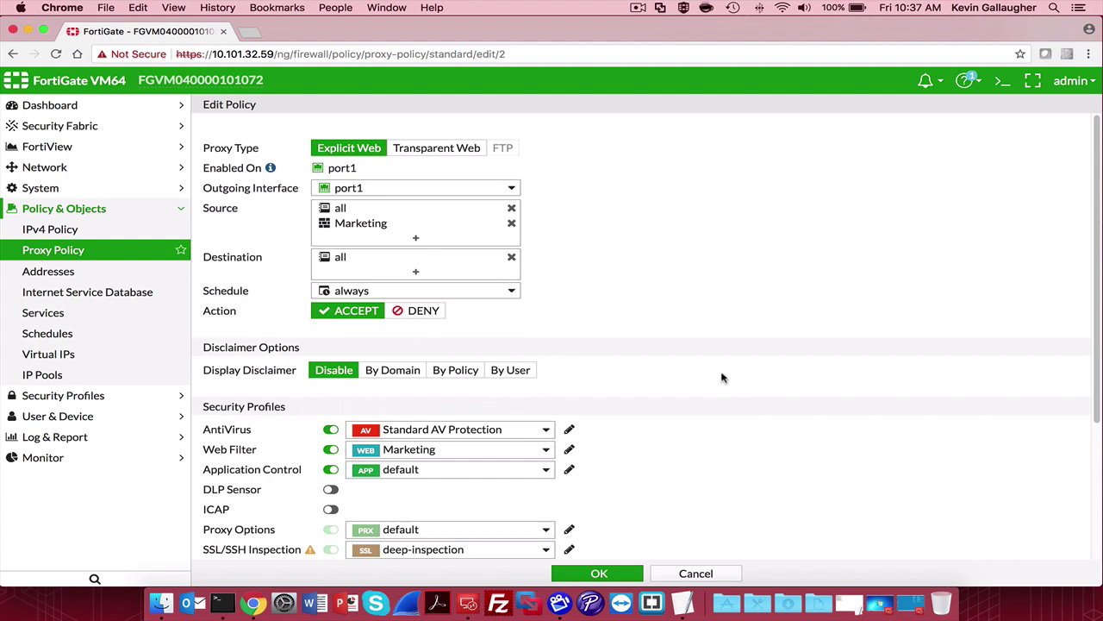
left_click(697, 574)
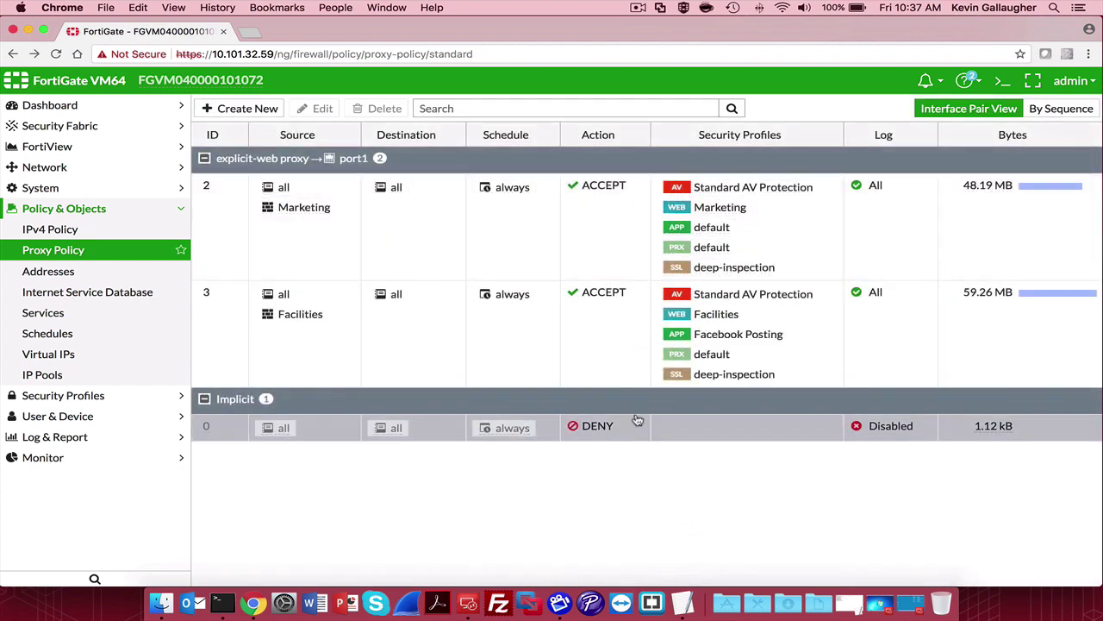
Open the Facilities proxy policy, examine its source, security profiles and SSL inspection, and leave it without changes.
double_click(323, 352)
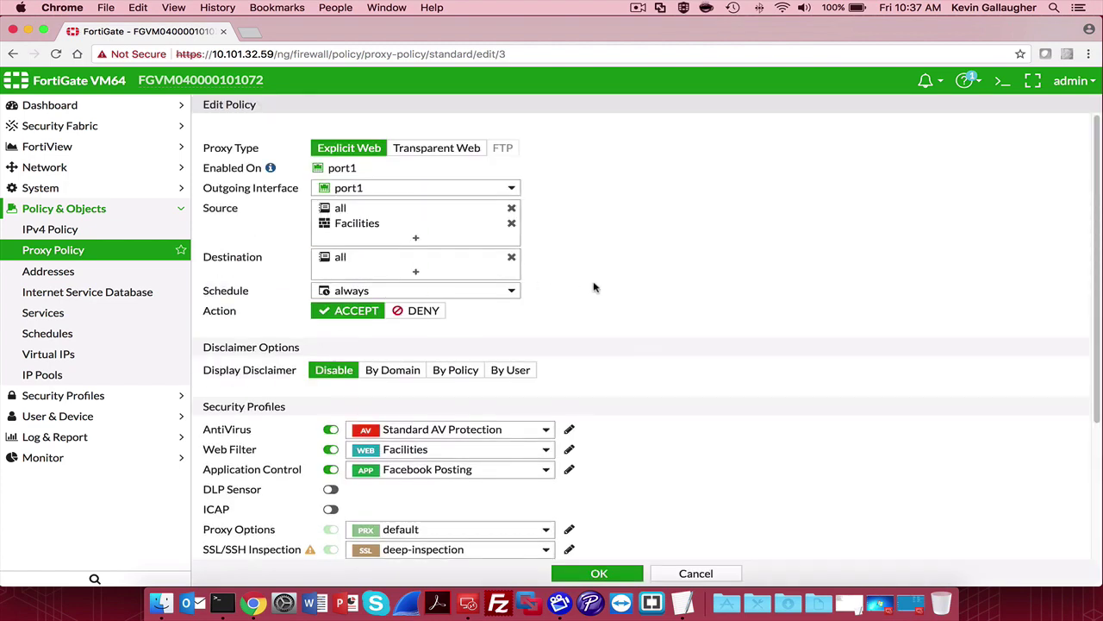
scroll(594, 287, "down", 2)
scroll(595, 287, "down", 2)
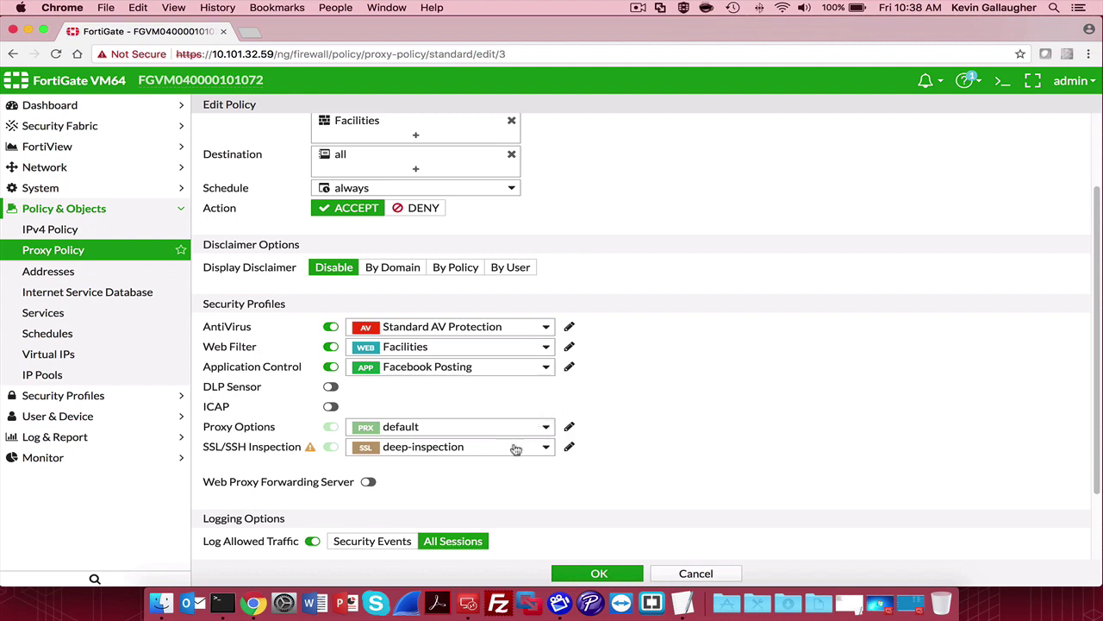
mouse_move(515, 449)
left_click(707, 573)
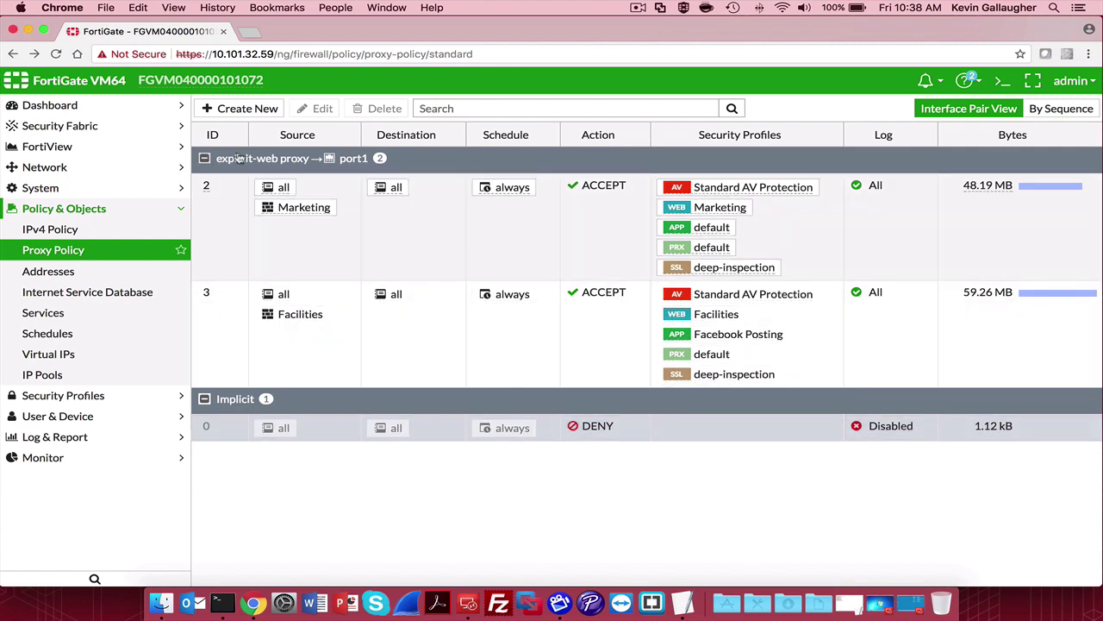
Start a new explicit web proxy policy with outgoing interface port1, source all plus the Sales group, and destination all.
left_click(240, 112)
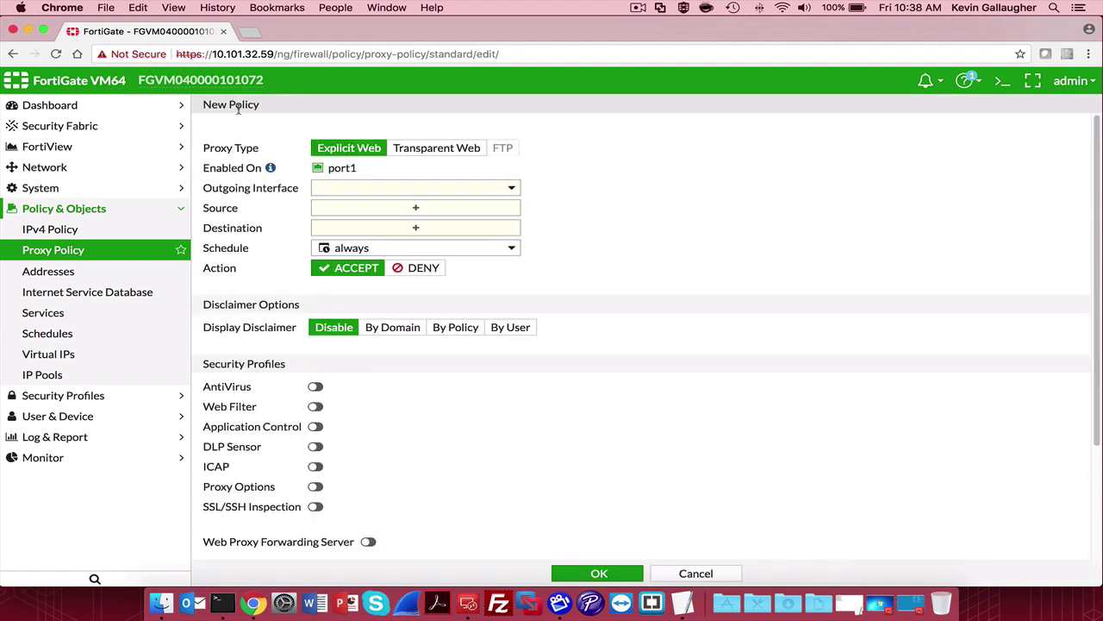
left_click(363, 189)
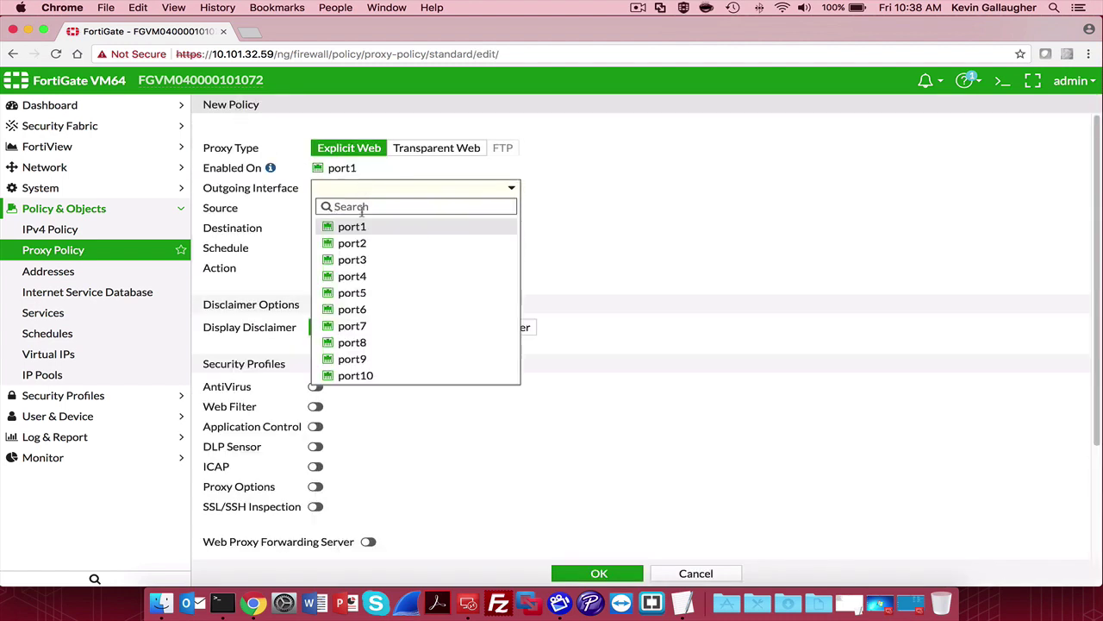
left_click(363, 227)
left_click(369, 210)
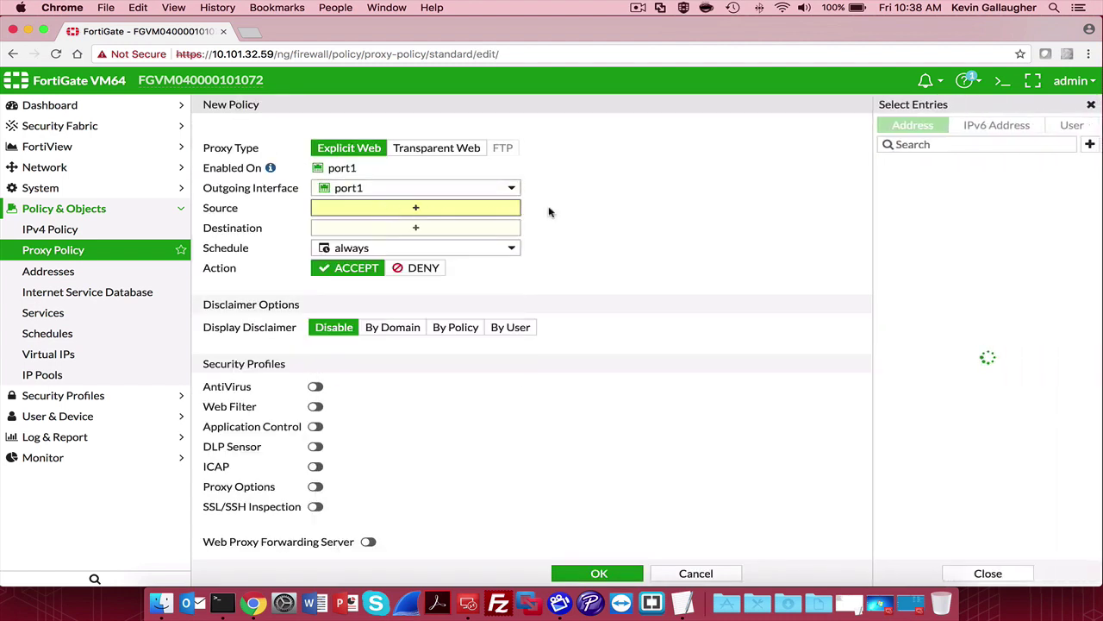
left_click(903, 184)
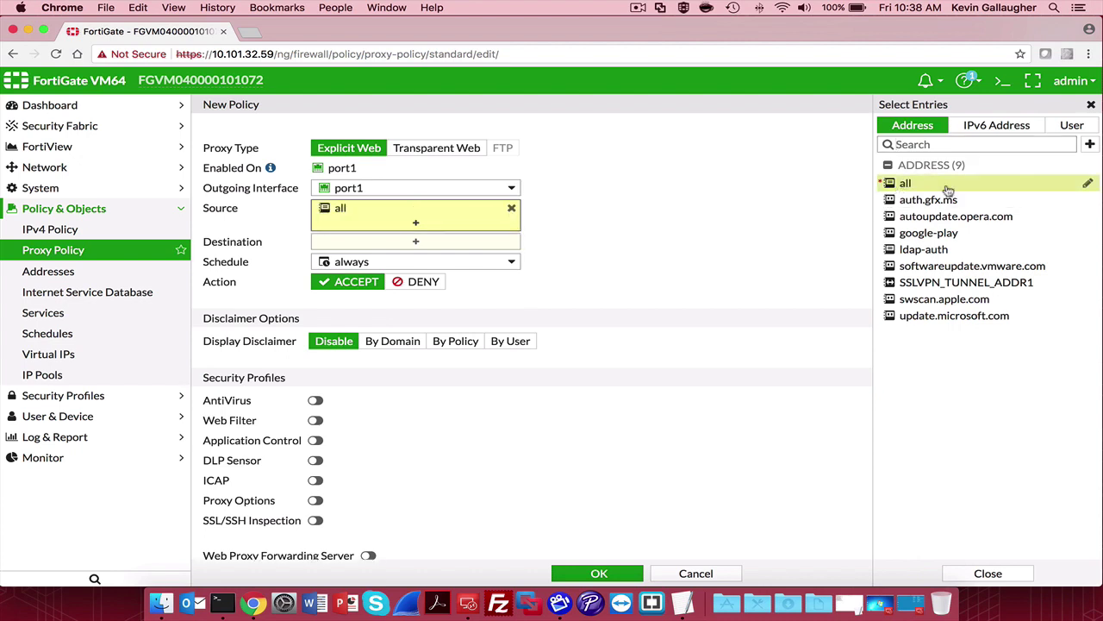
left_click(1075, 126)
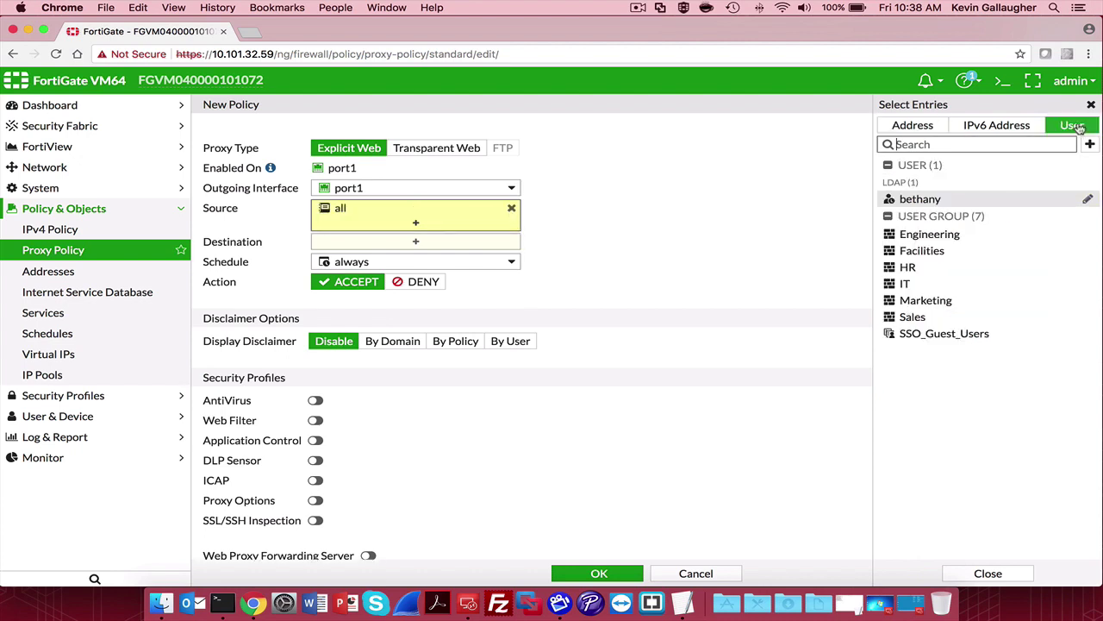
left_click(913, 317)
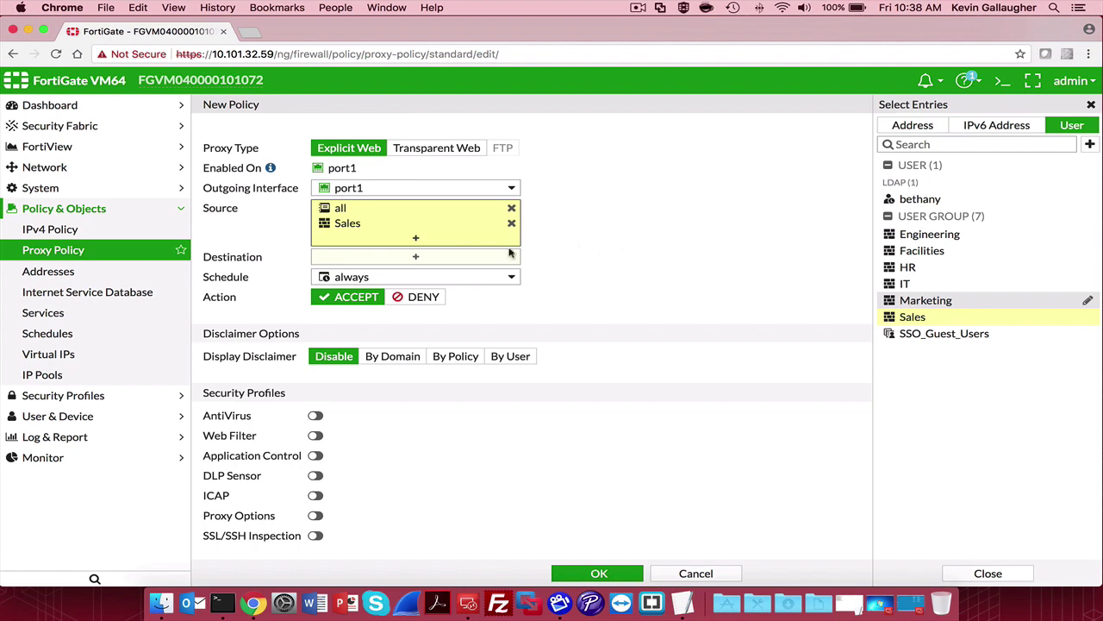
left_click(456, 255)
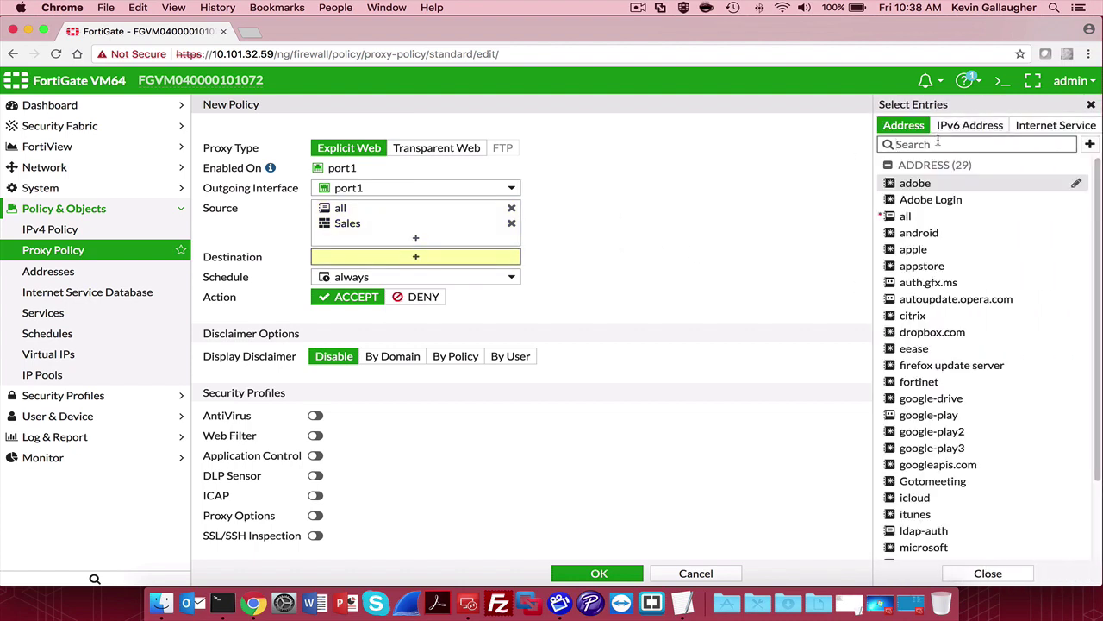
left_click(909, 216)
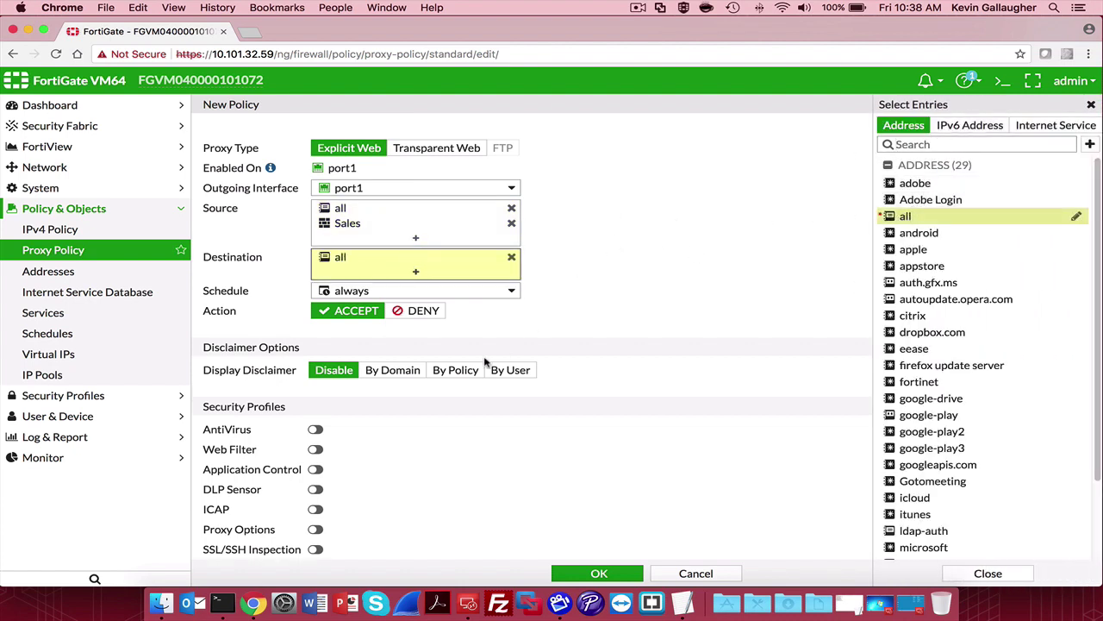
left_click(556, 357)
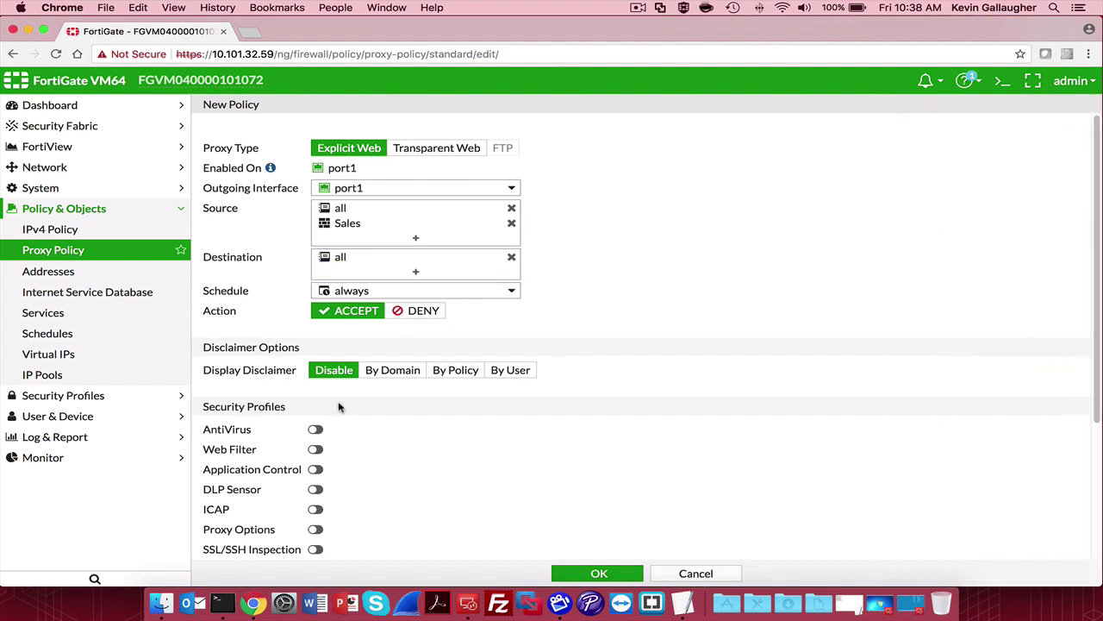
Enable AntiVirus with Standard AV Protection and Web Filter with the Sales profile on the new policy.
left_click(316, 430)
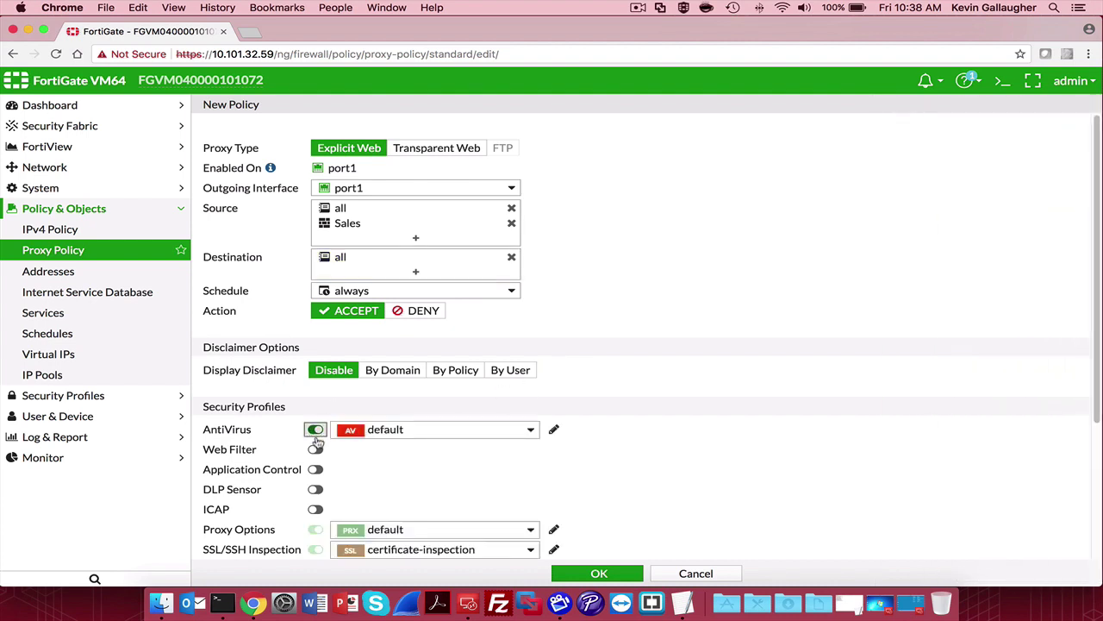
left_click(390, 434)
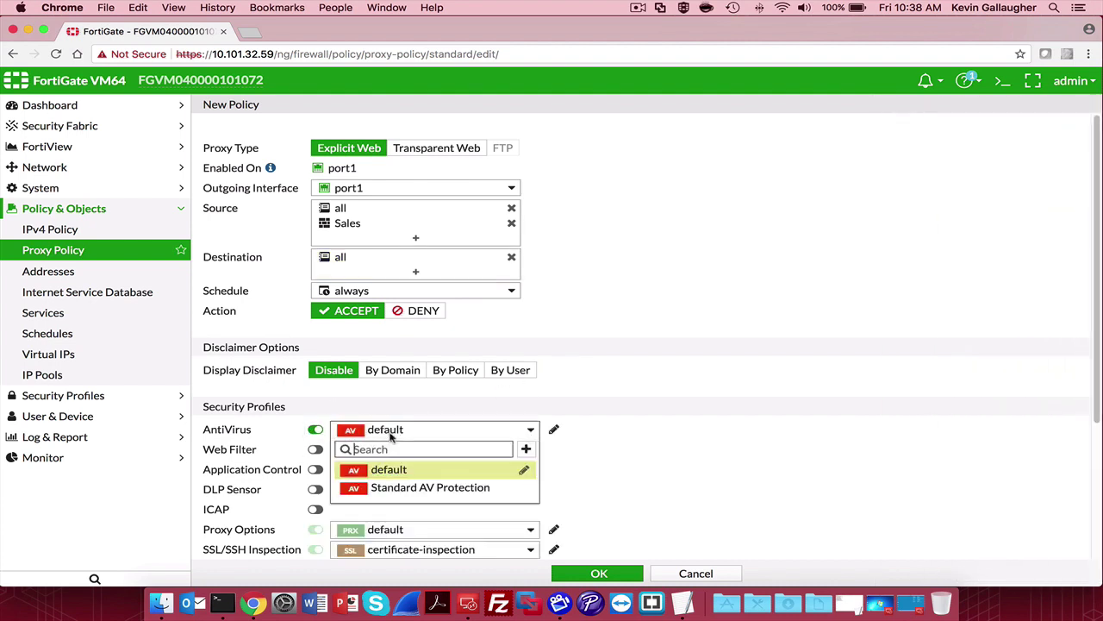
left_click(401, 487)
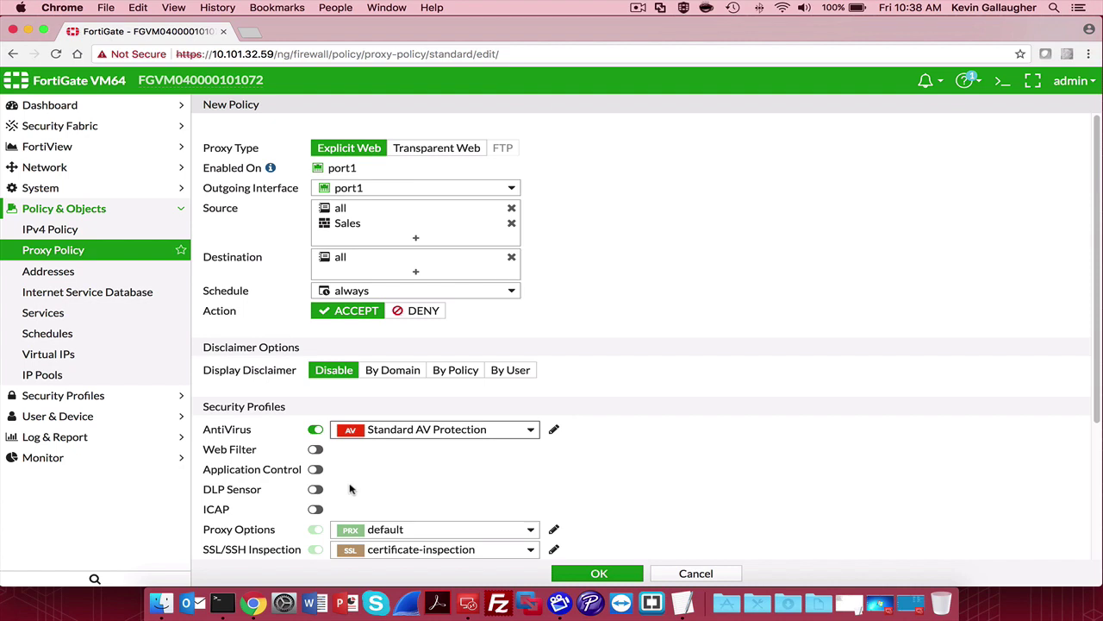
left_click(316, 450)
left_click(407, 452)
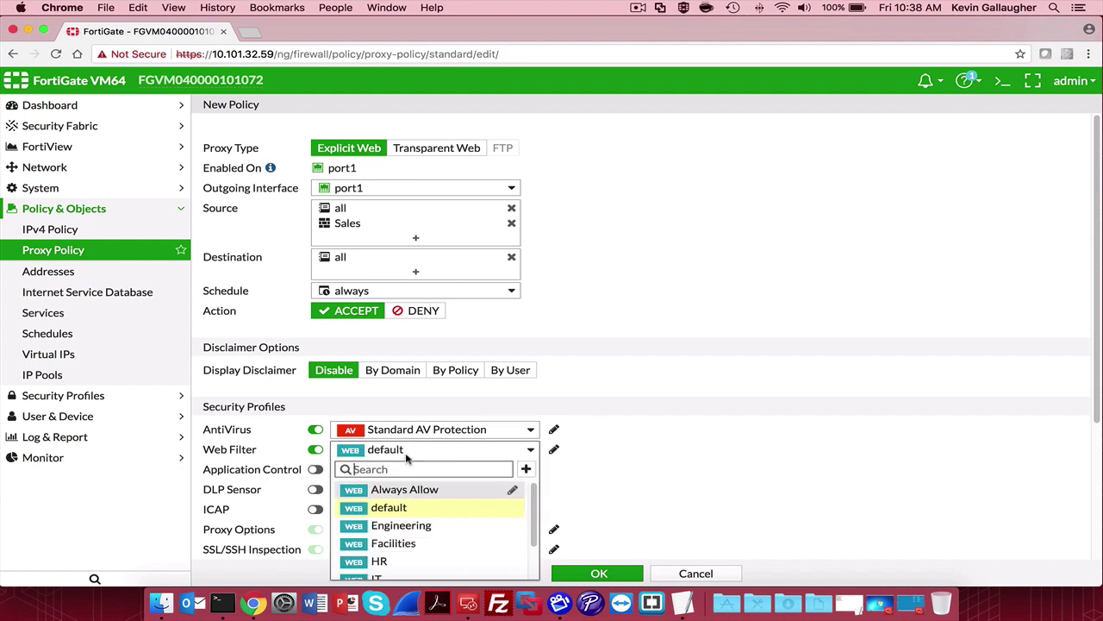
scroll(419, 498, "down", 2)
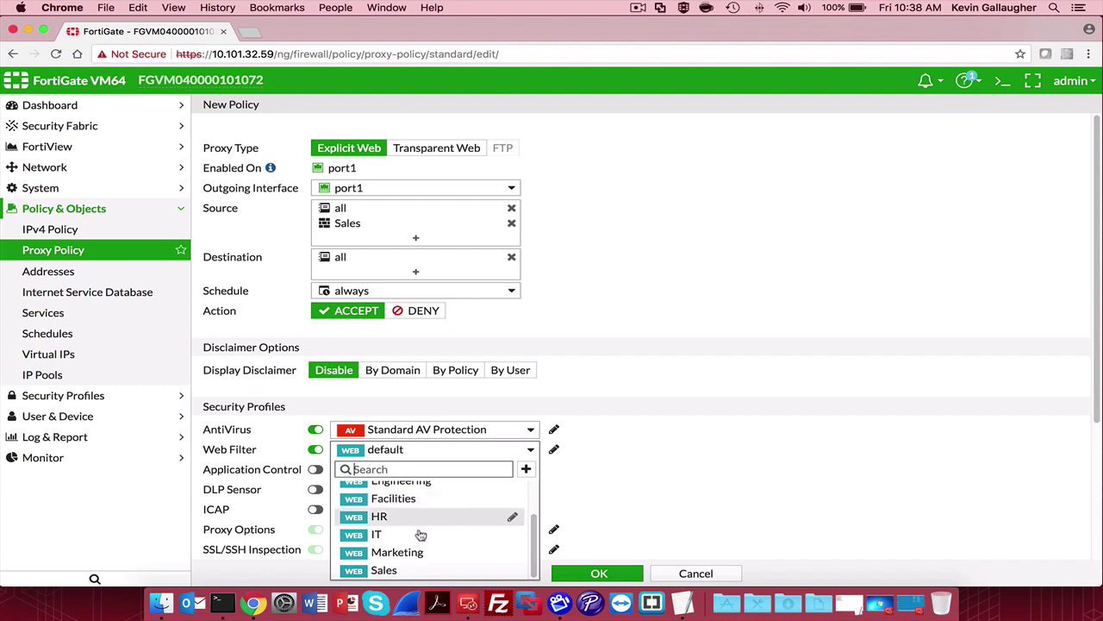
left_click(419, 572)
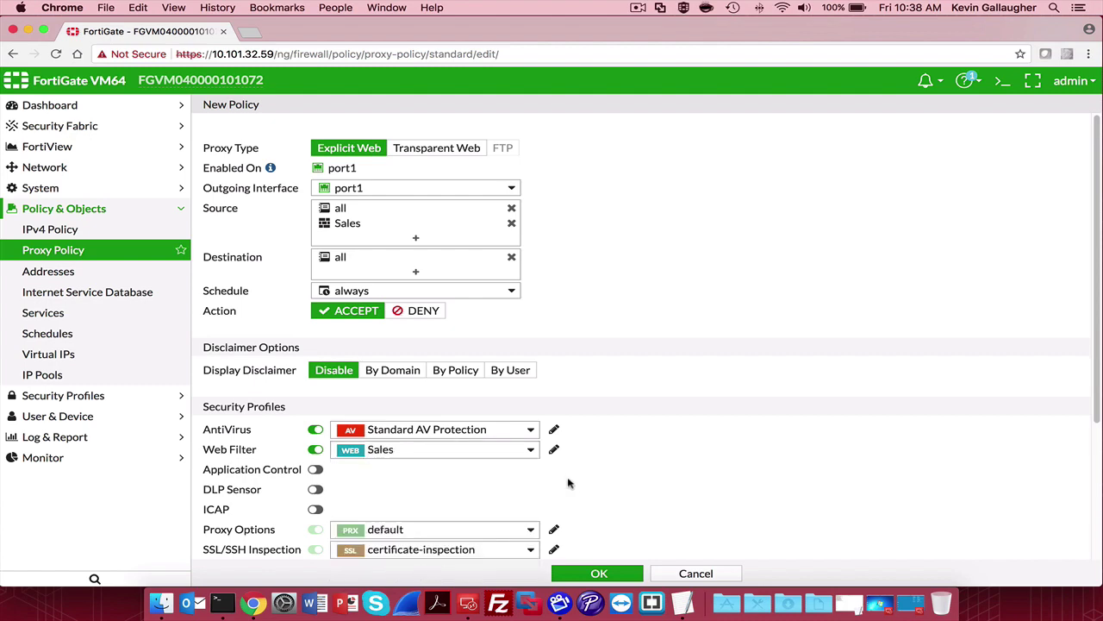
Check the Sales web filter profile's category actions, including the expanded local categories, and return to the new policy.
left_click(555, 451)
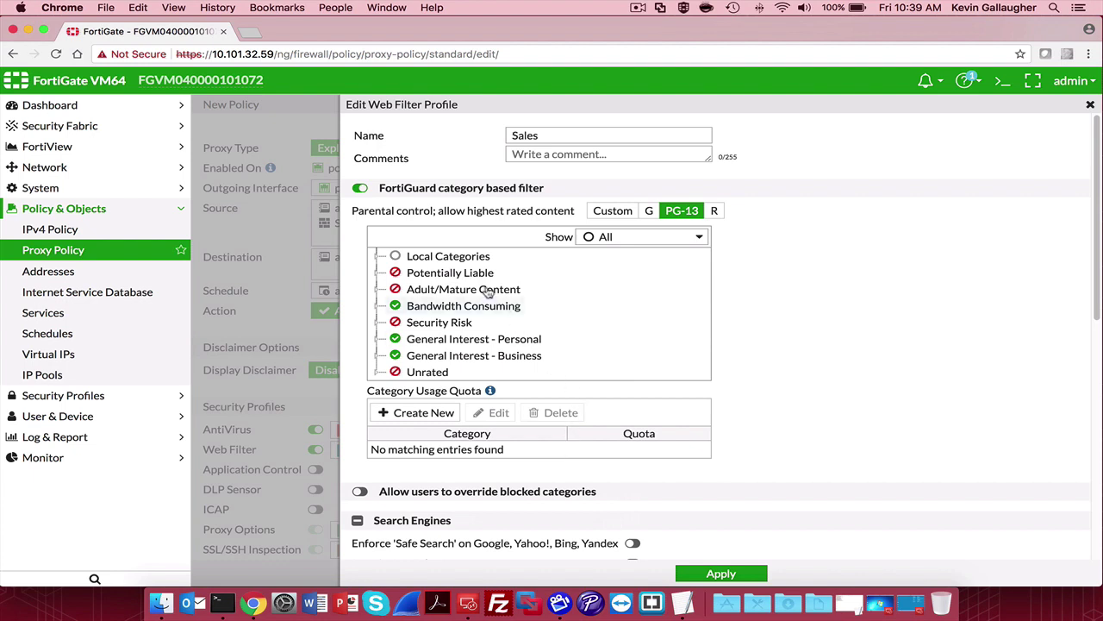
left_click(377, 258)
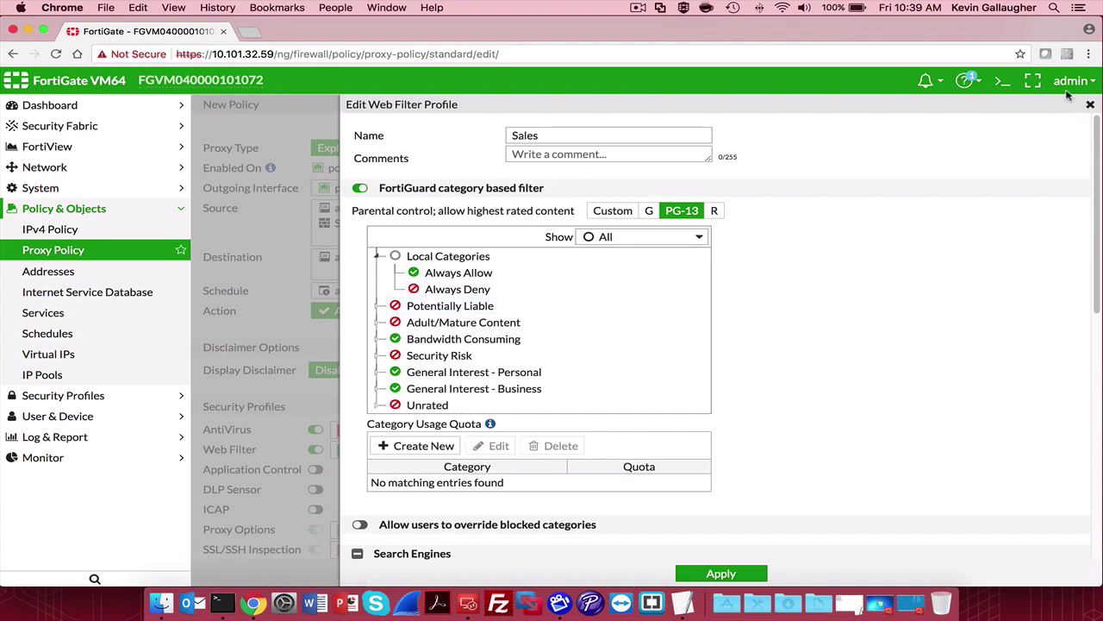
left_click(1091, 105)
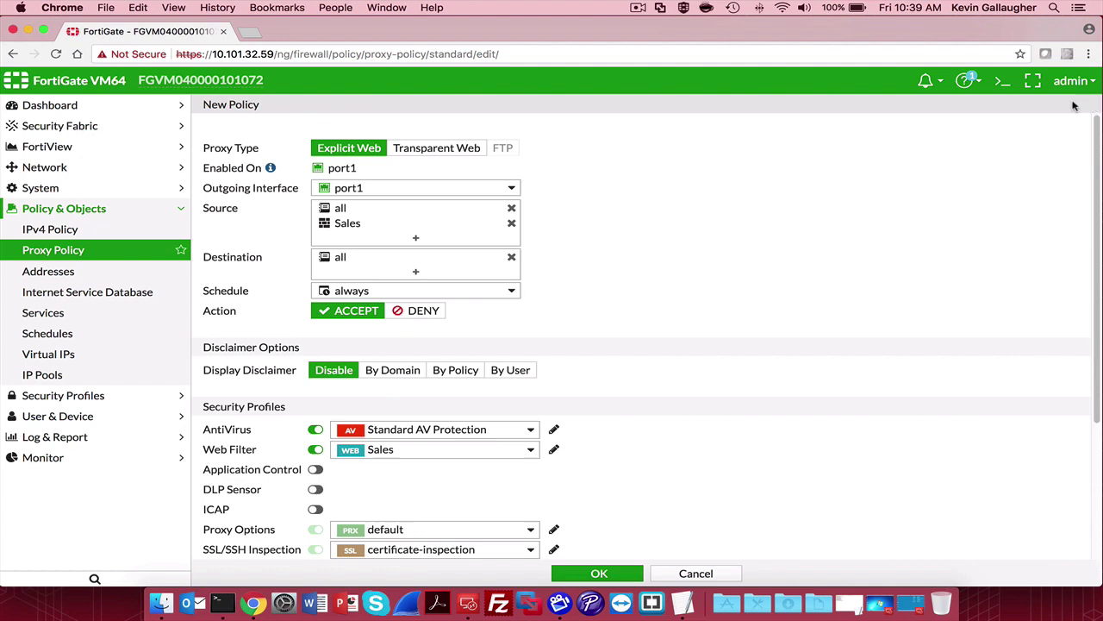
Enable Application Control with the default profile, set SSL/SSH Inspection to deep-inspection, and save the Sales policy.
left_click(316, 470)
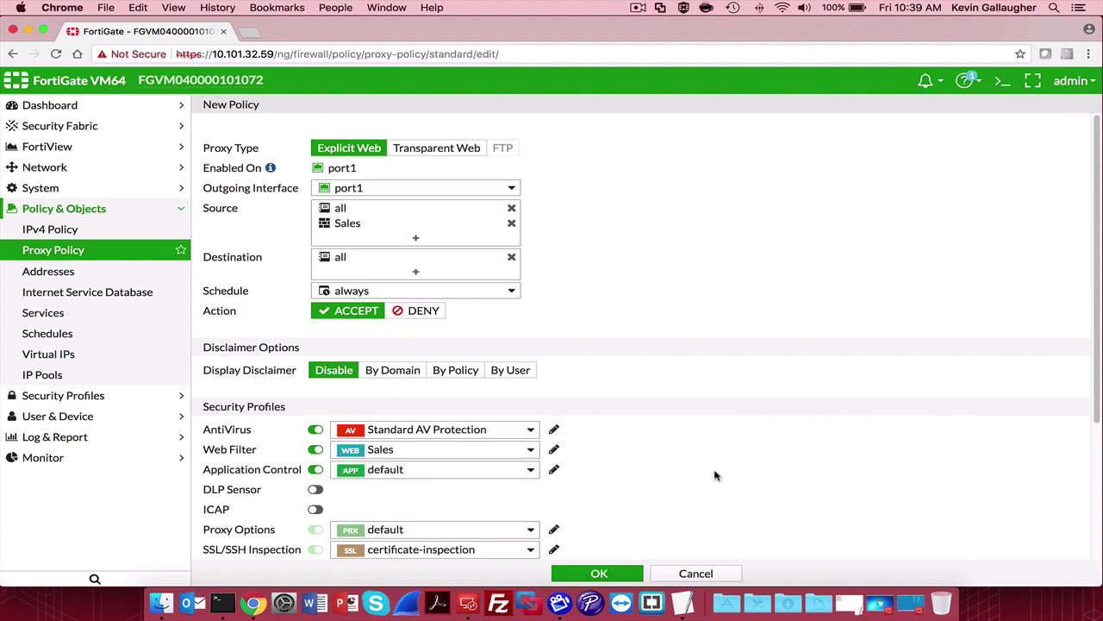
scroll(714, 476, "down", 3)
scroll(714, 476, "down", 2)
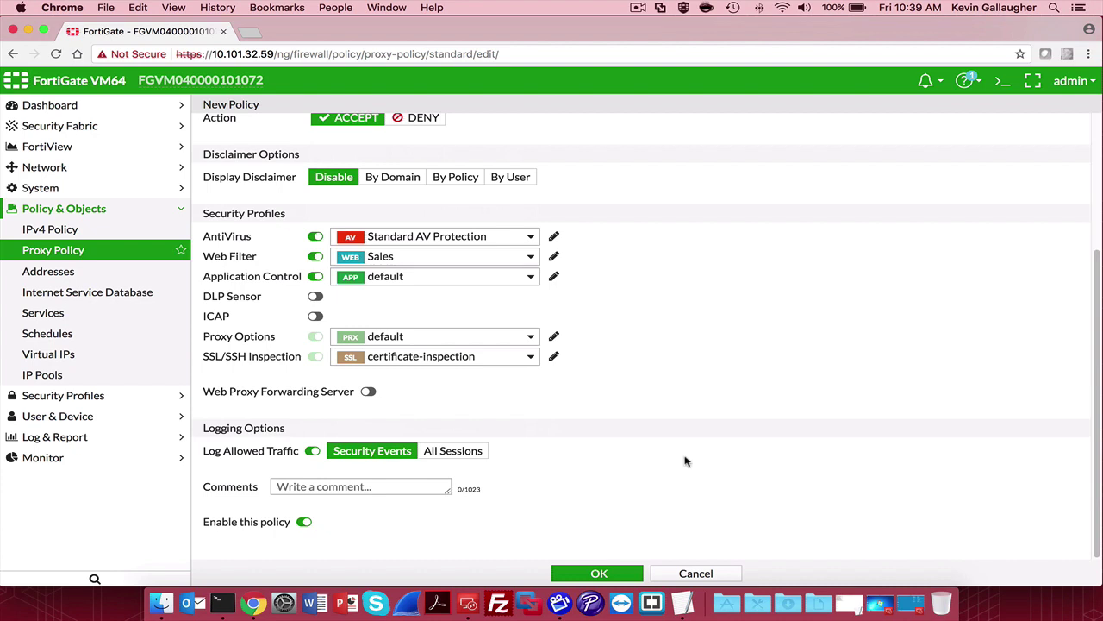
left_click(490, 357)
left_click(456, 412)
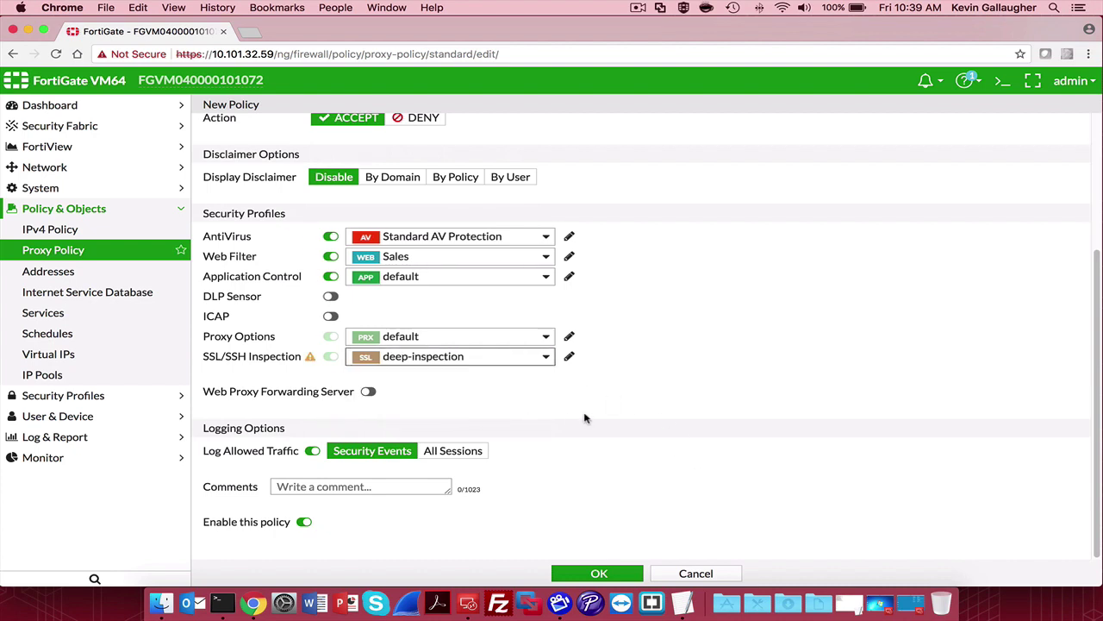
left_click(594, 575)
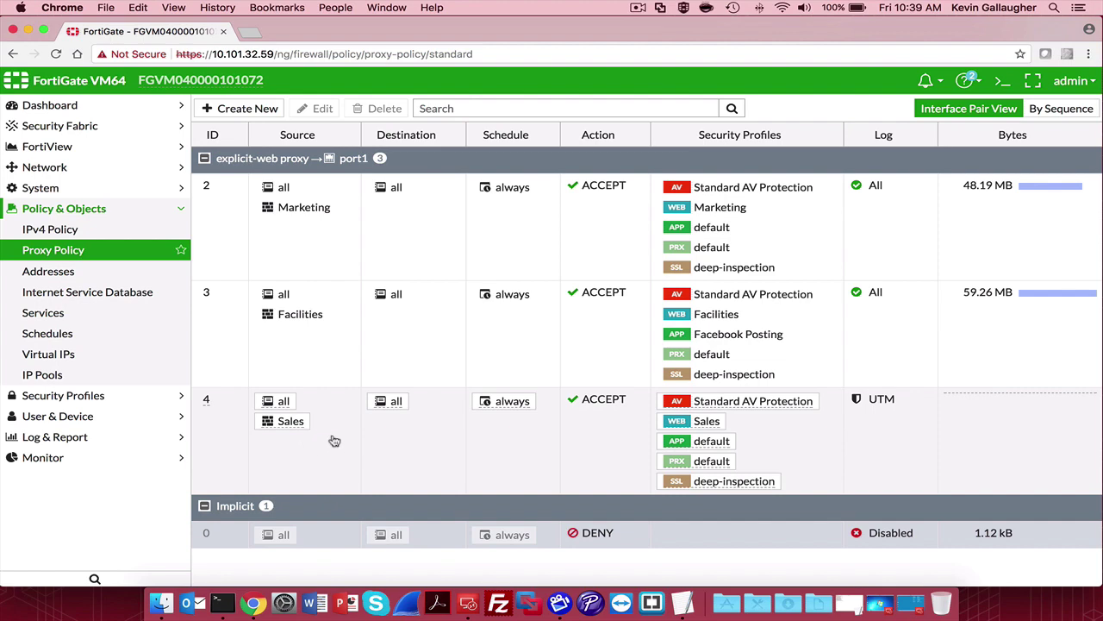
Switch to the Win7-Lab-01 remote desktop session and bring up its Internet Explorer window.
left_click(28, 30)
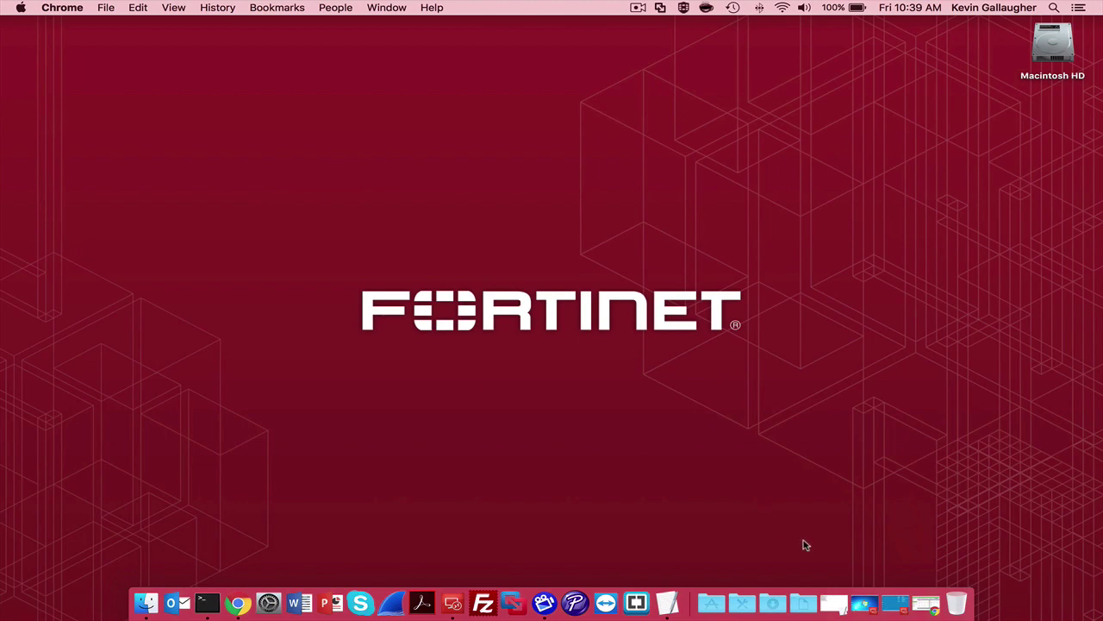
left_click(905, 606)
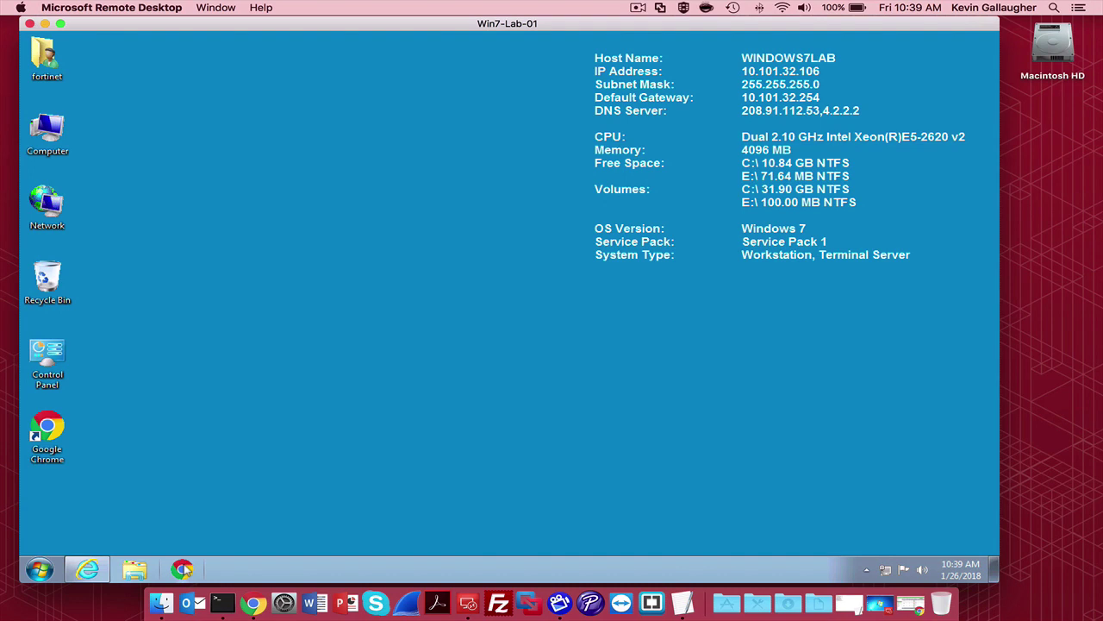
left_click(86, 569)
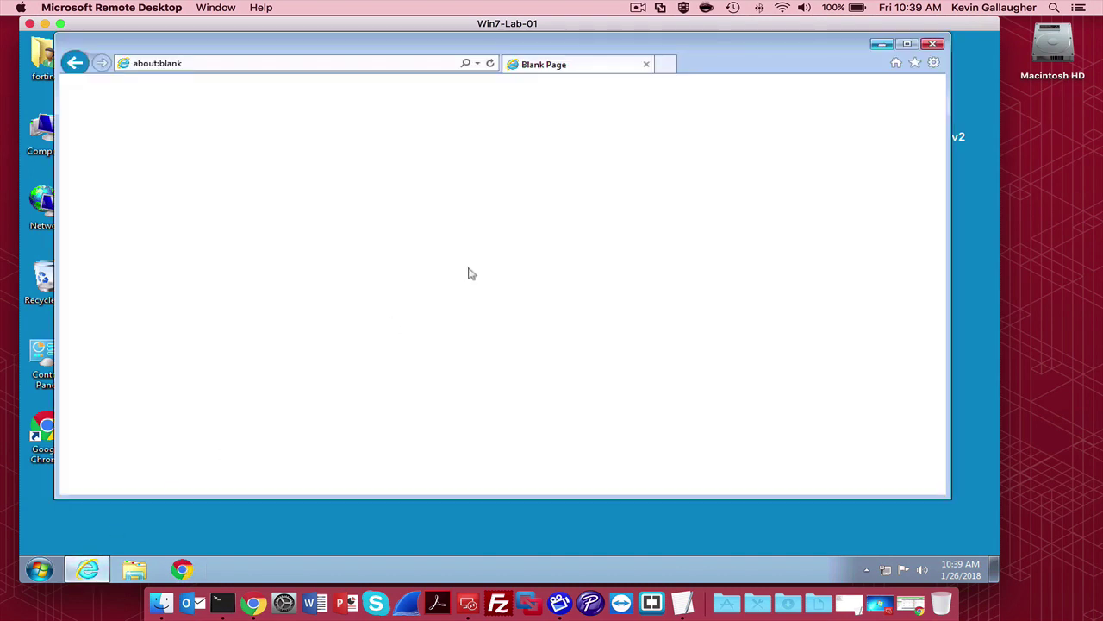
Check the proxy server address and port in Internet Explorer's LAN settings, close the dialogs, and minimize the browser.
left_click(934, 62)
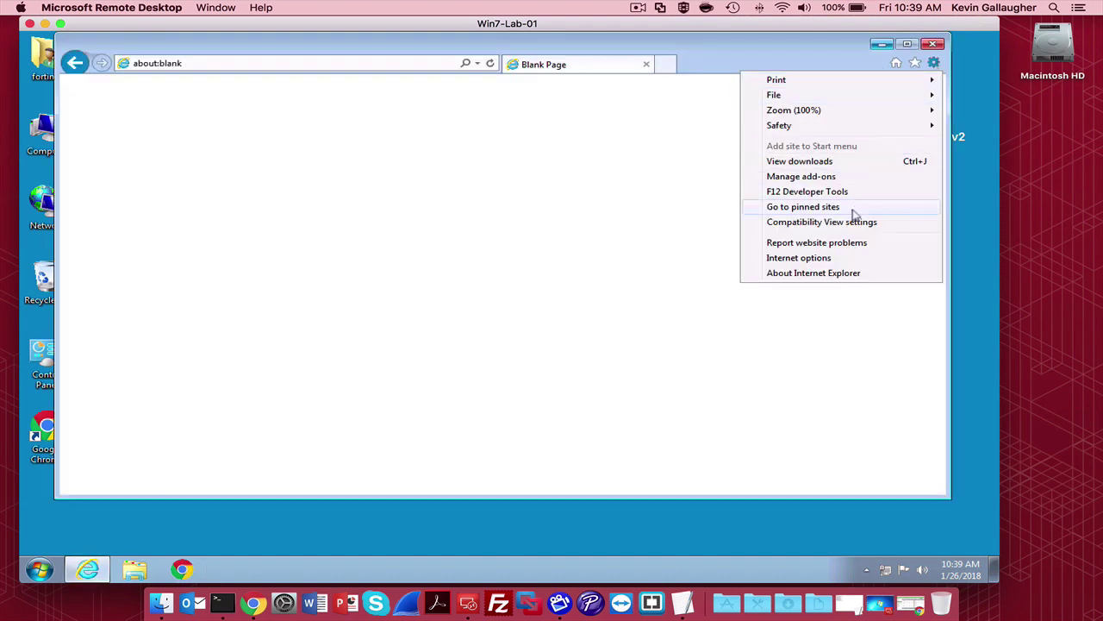
left_click(848, 258)
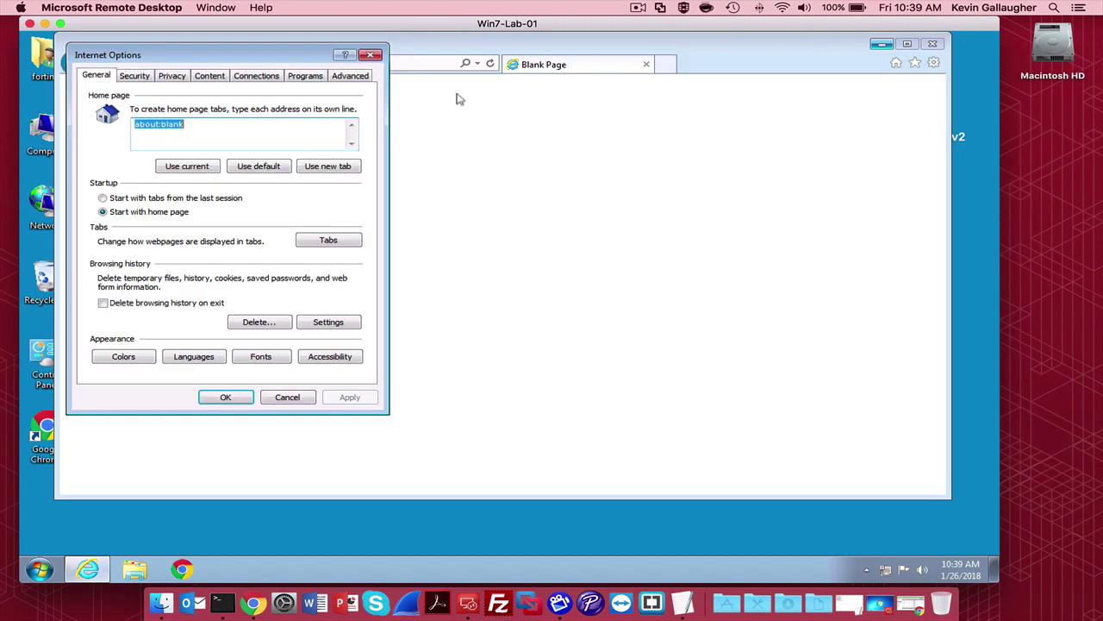
left_click(250, 77)
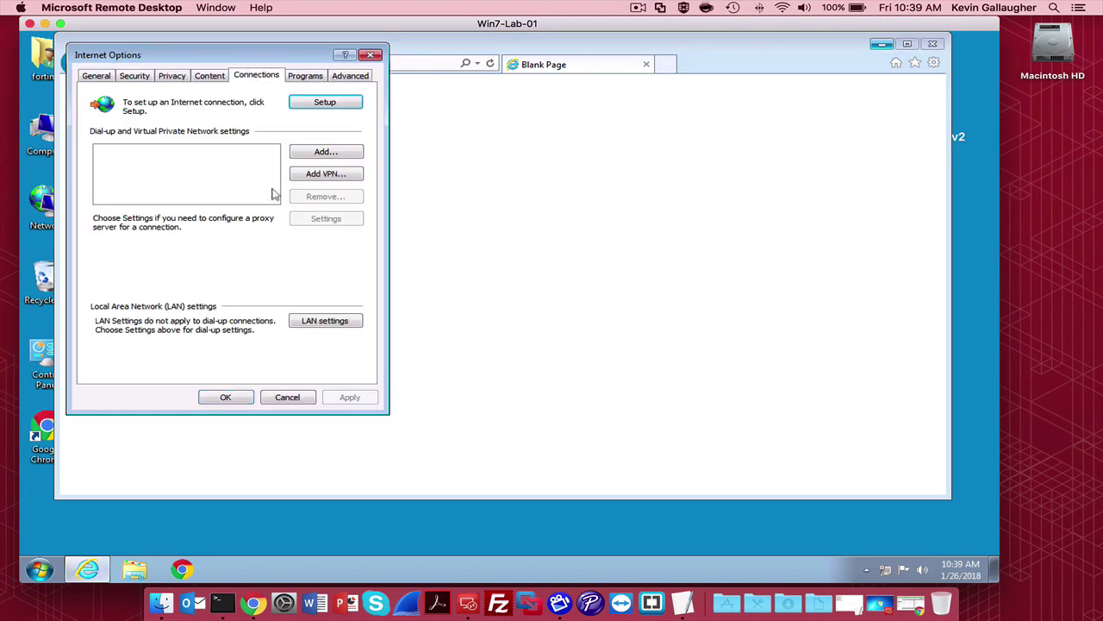
left_click(324, 322)
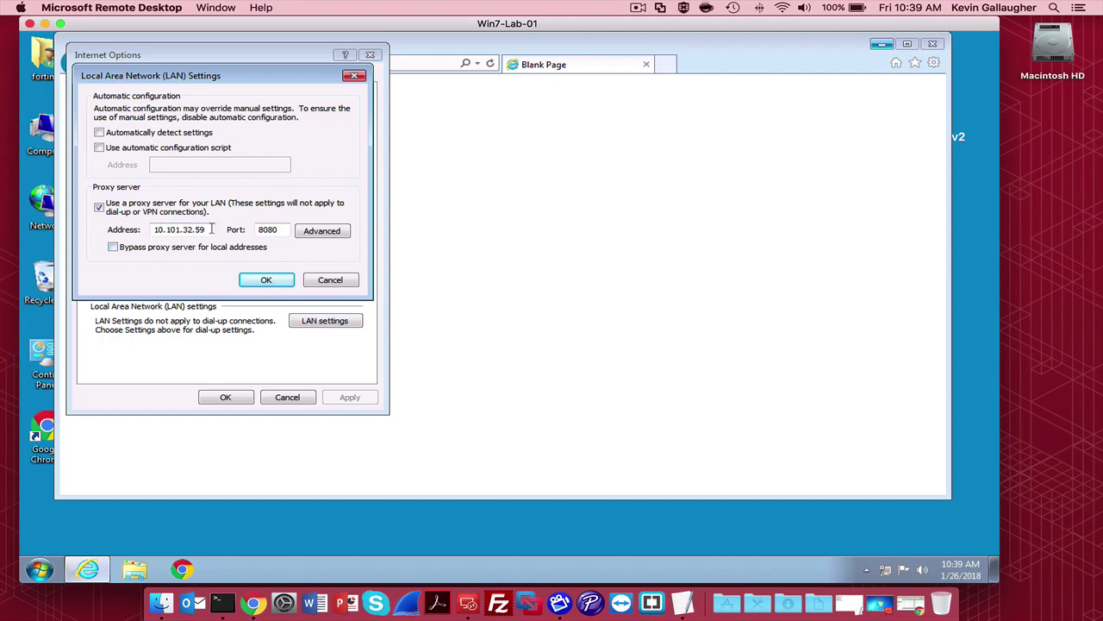
left_click(267, 279)
left_click(226, 395)
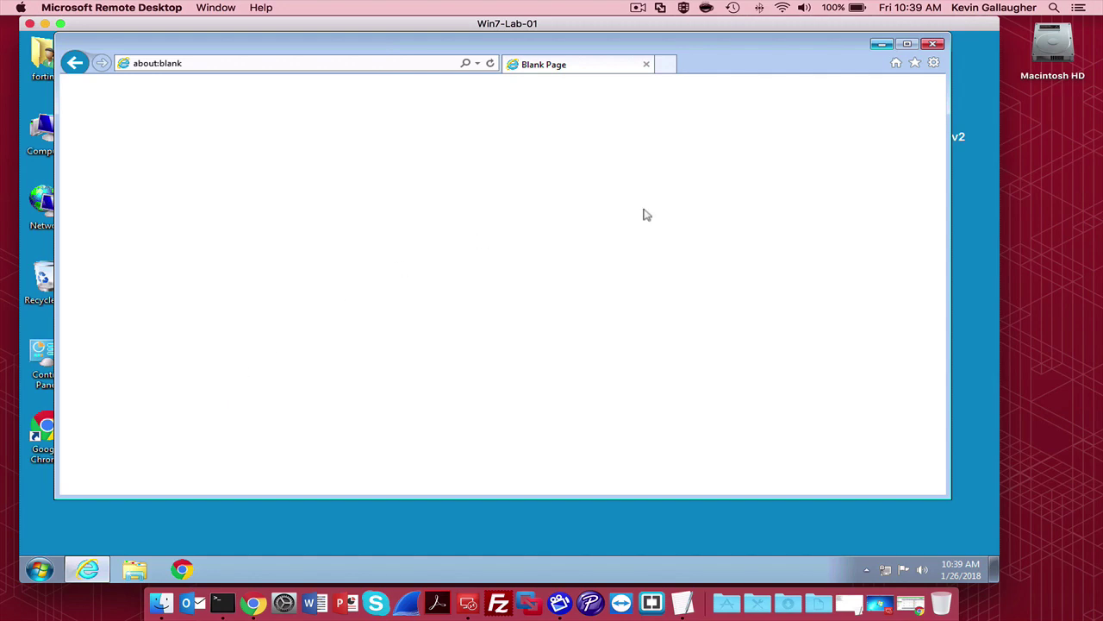
left_click(880, 43)
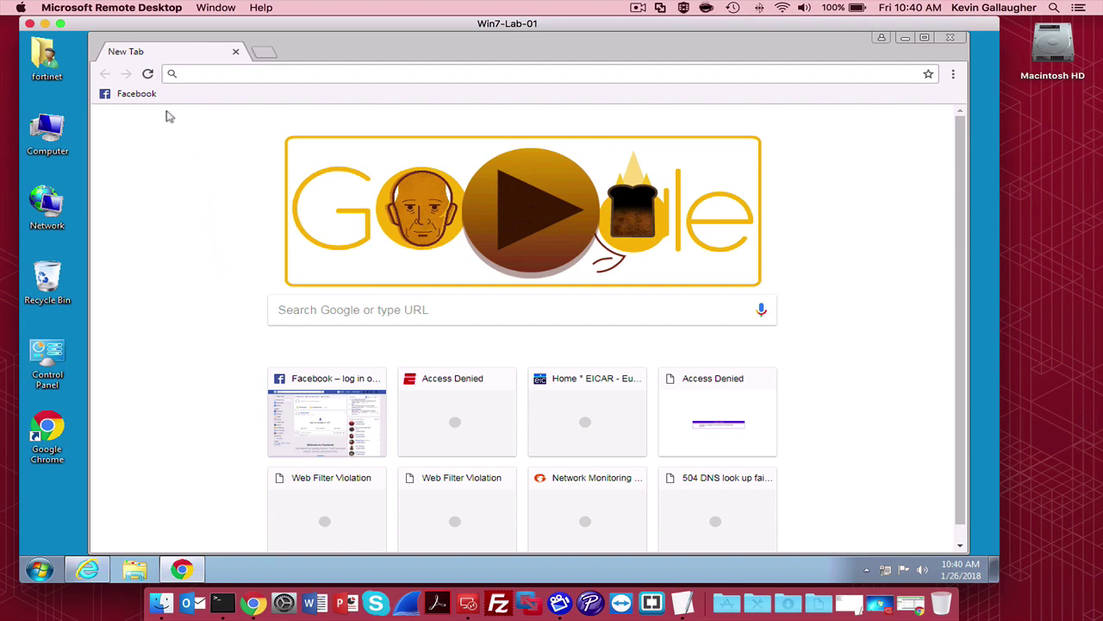
Open the bookmarked Facebook site in Chrome, authenticate to the firewall with the username and account password, and save the login while declining Chrome sign-in.
left_click(138, 95)
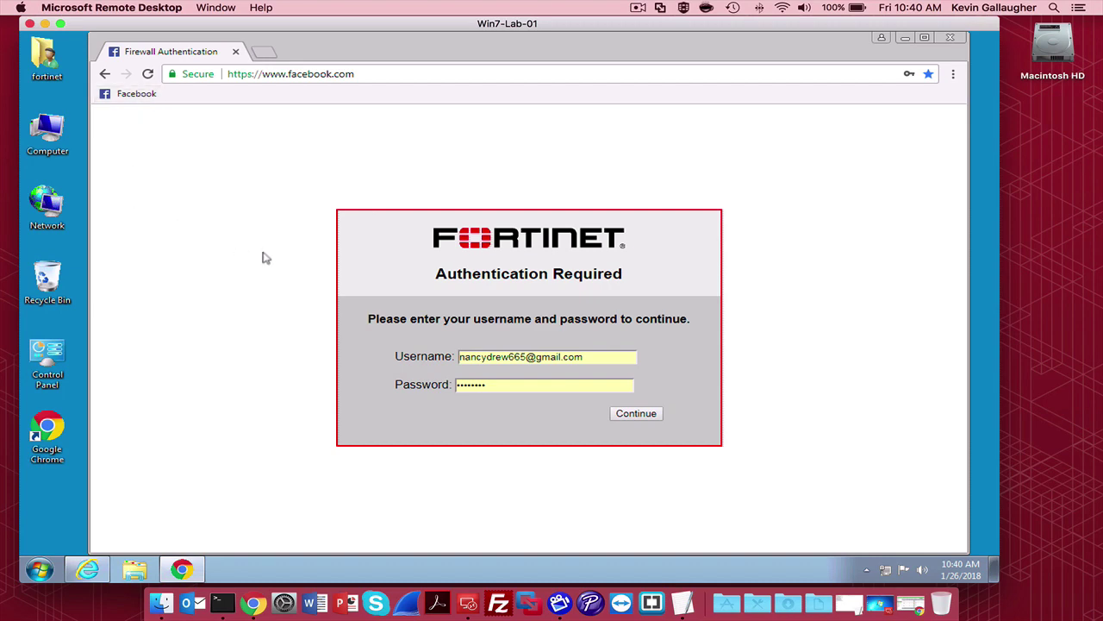
left_click_drag(626, 358, 353, 358)
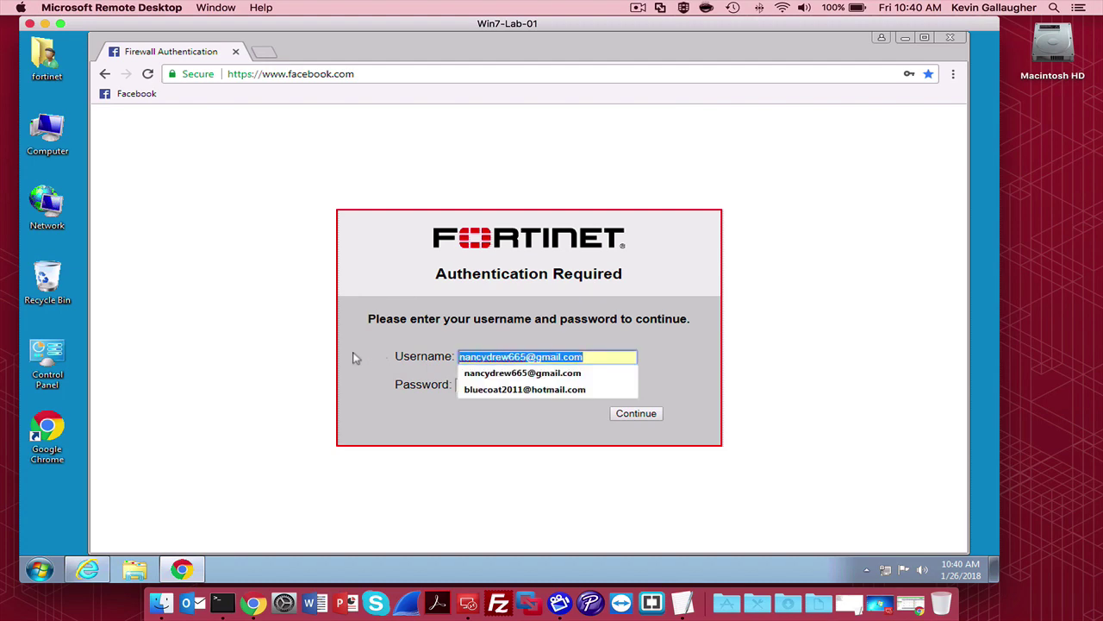
type("nancy")
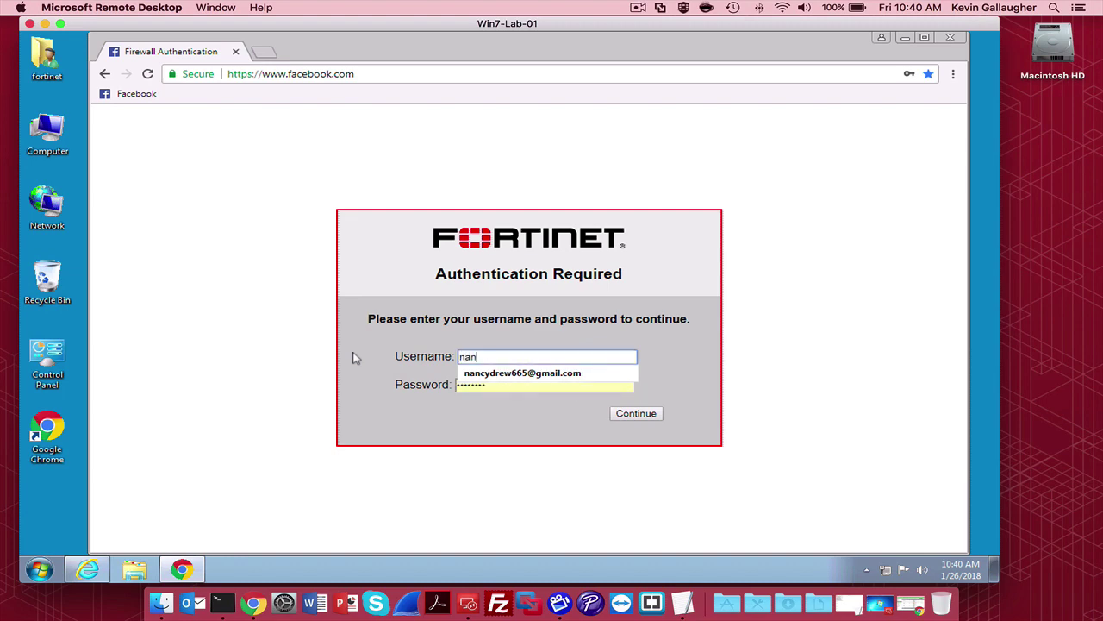
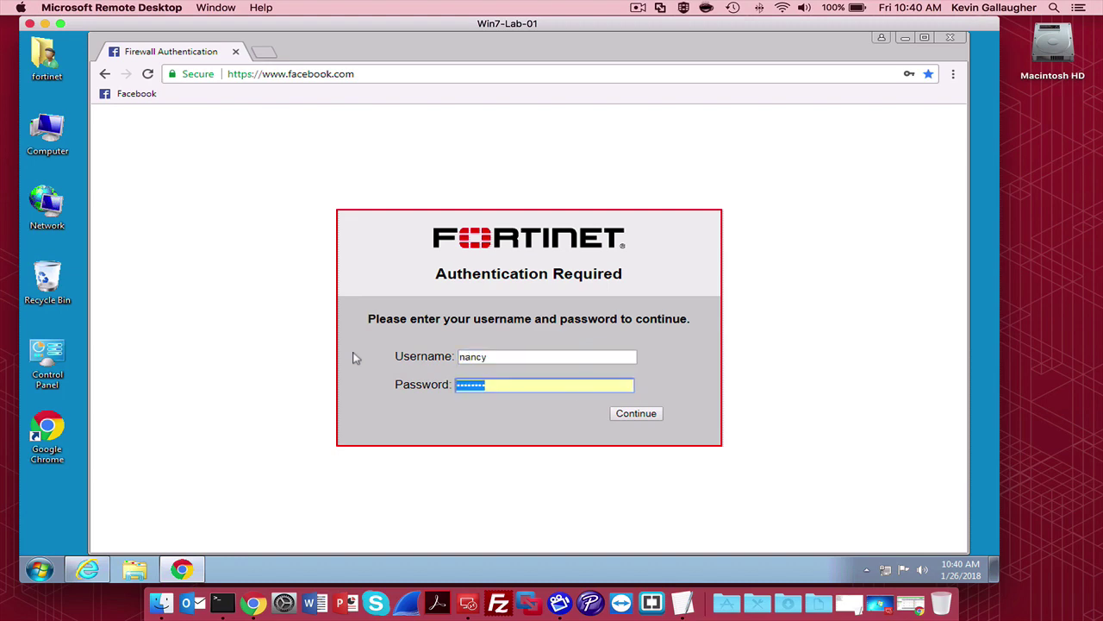
type("••")
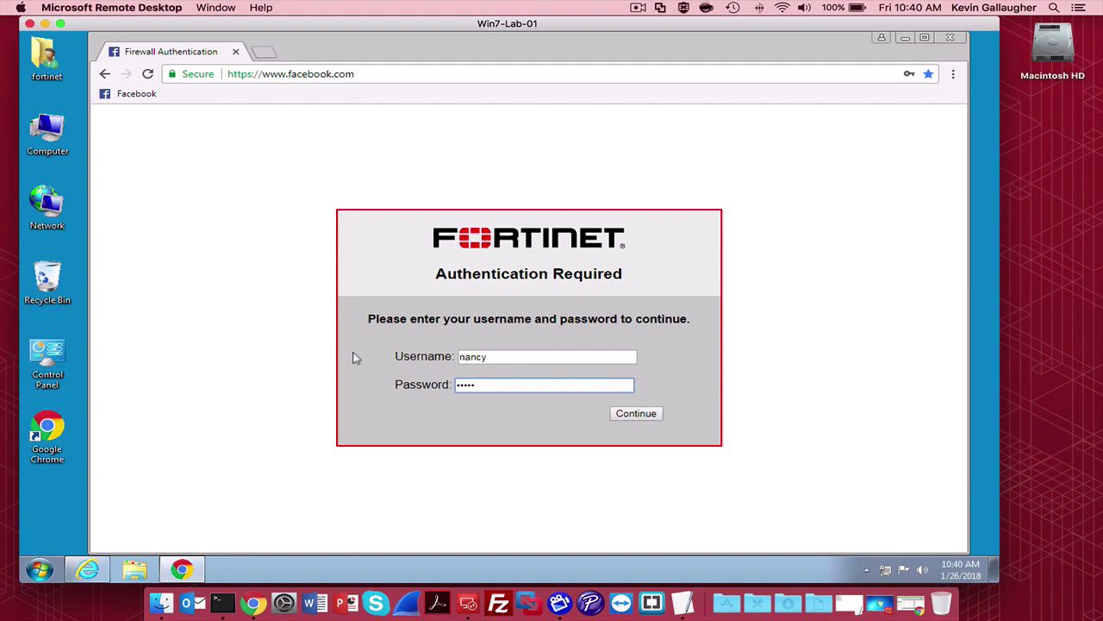
left_click(630, 414)
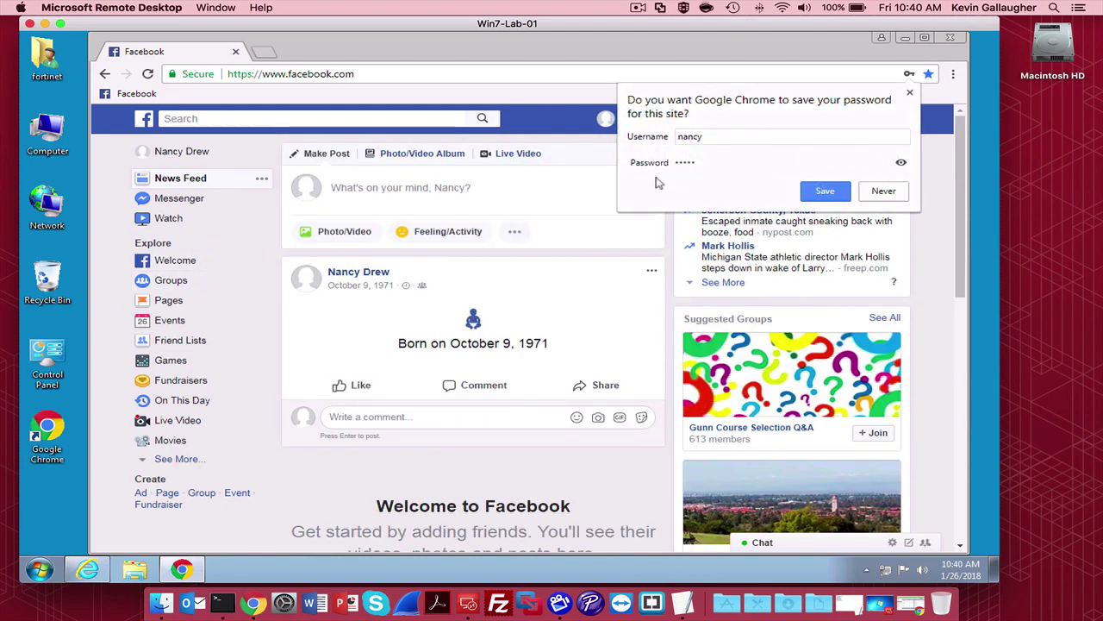
left_click(827, 190)
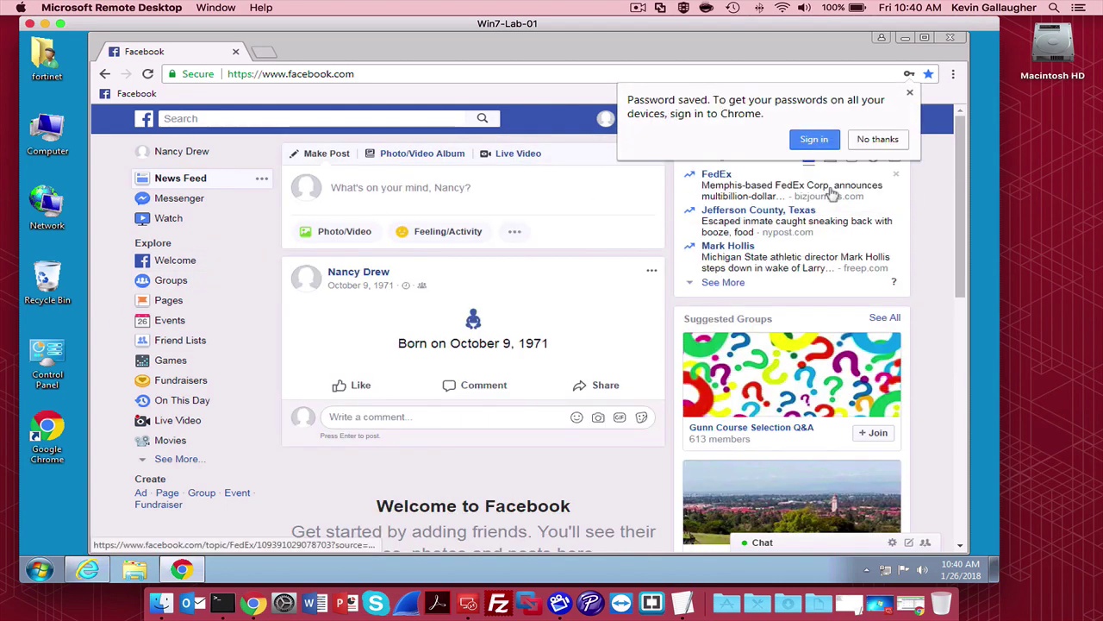
left_click(877, 140)
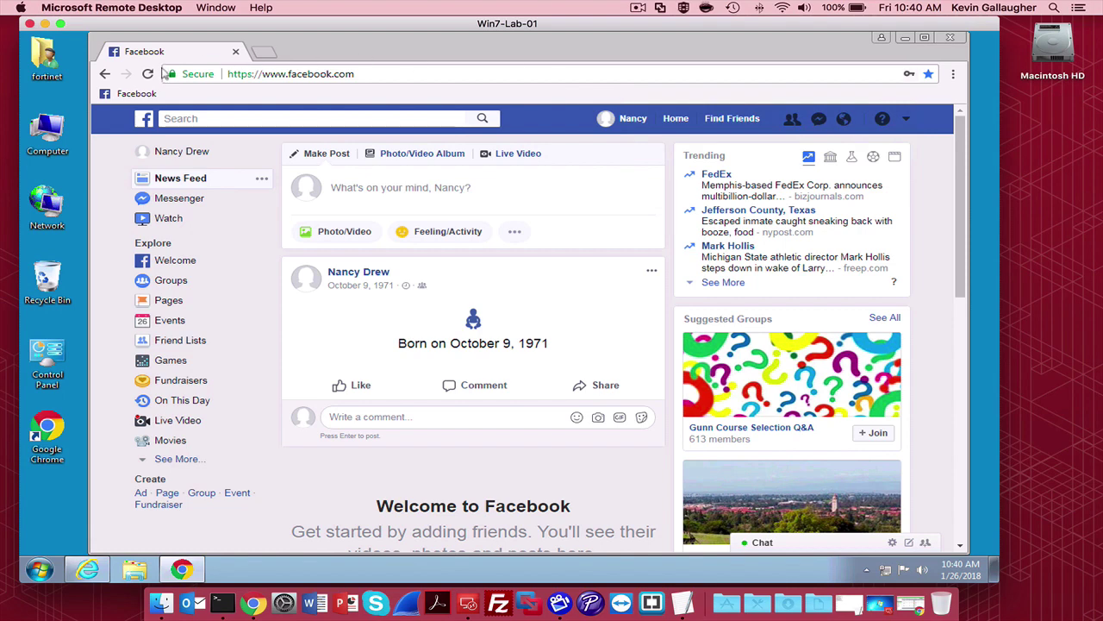
Examine the issuer of the Facebook site's certificate and close the certificate details.
left_click(212, 78)
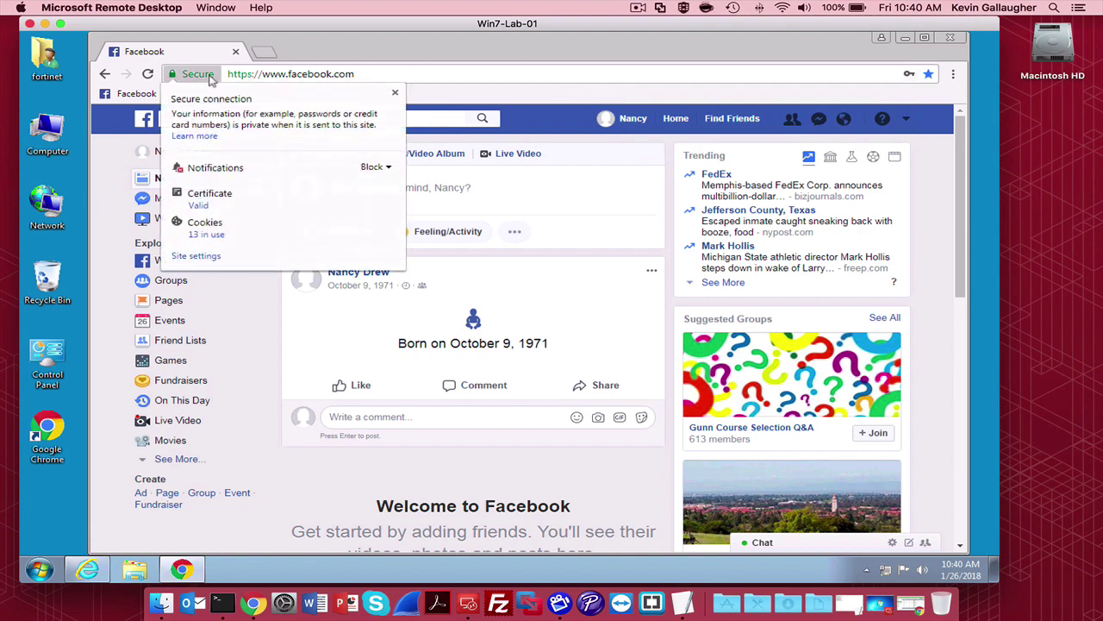
left_click(200, 206)
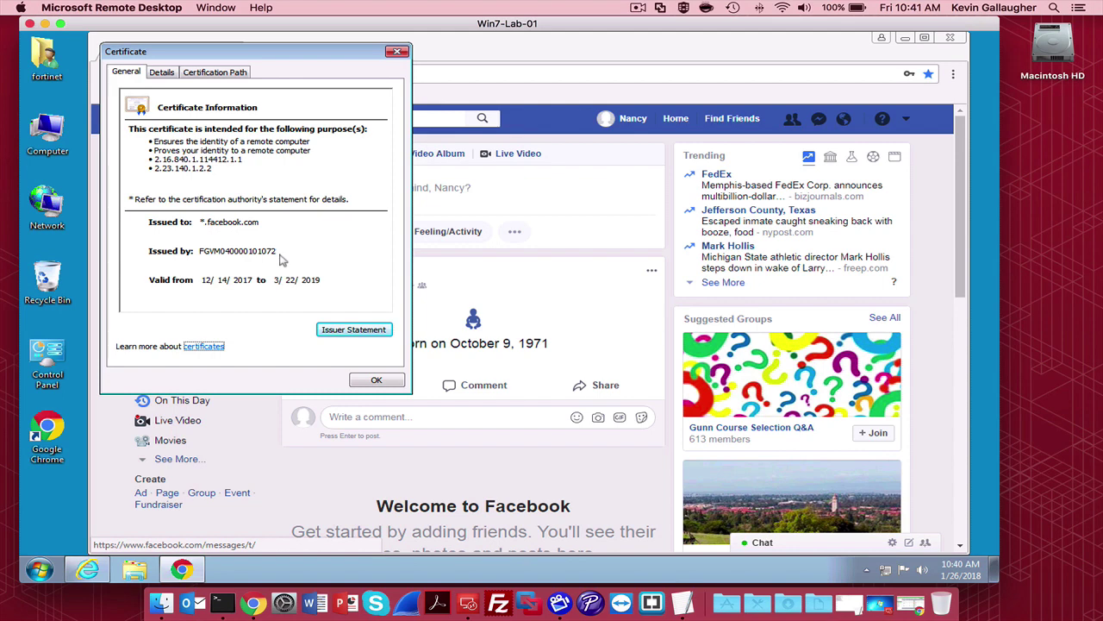
left_click(377, 381)
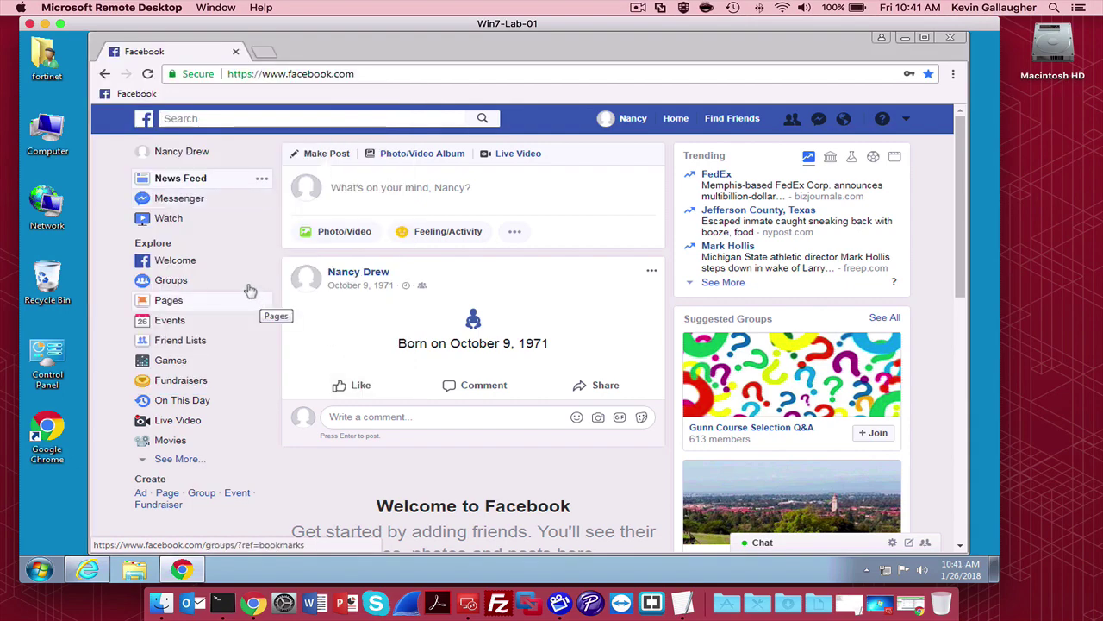
Publish a Facebook post reading "Hello world! from" followed by the account holder's first name.
left_click(366, 189)
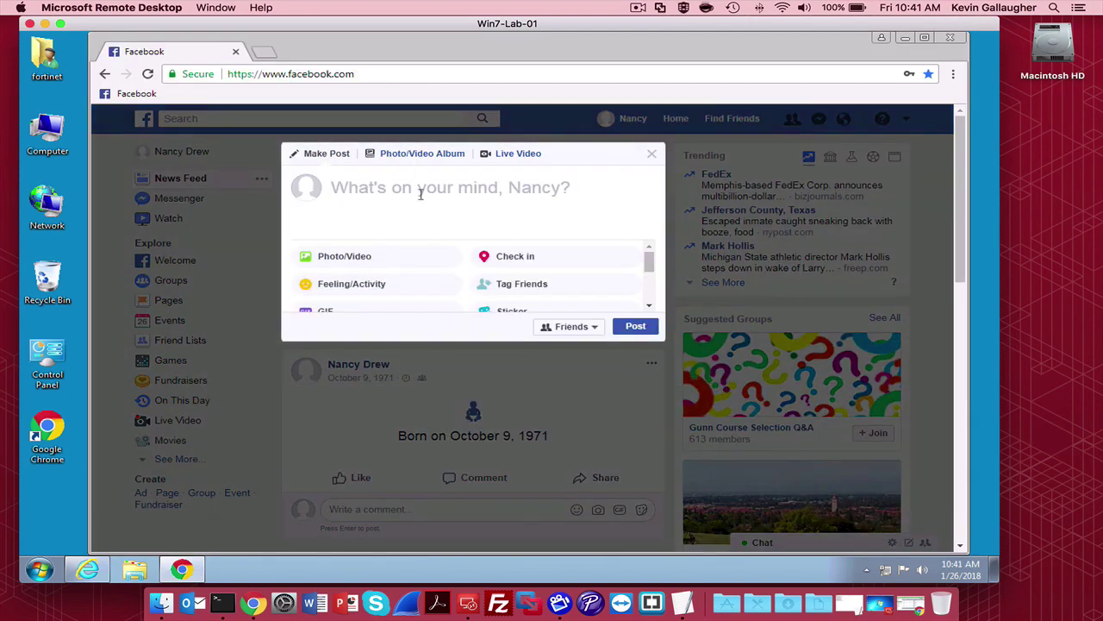
type("H")
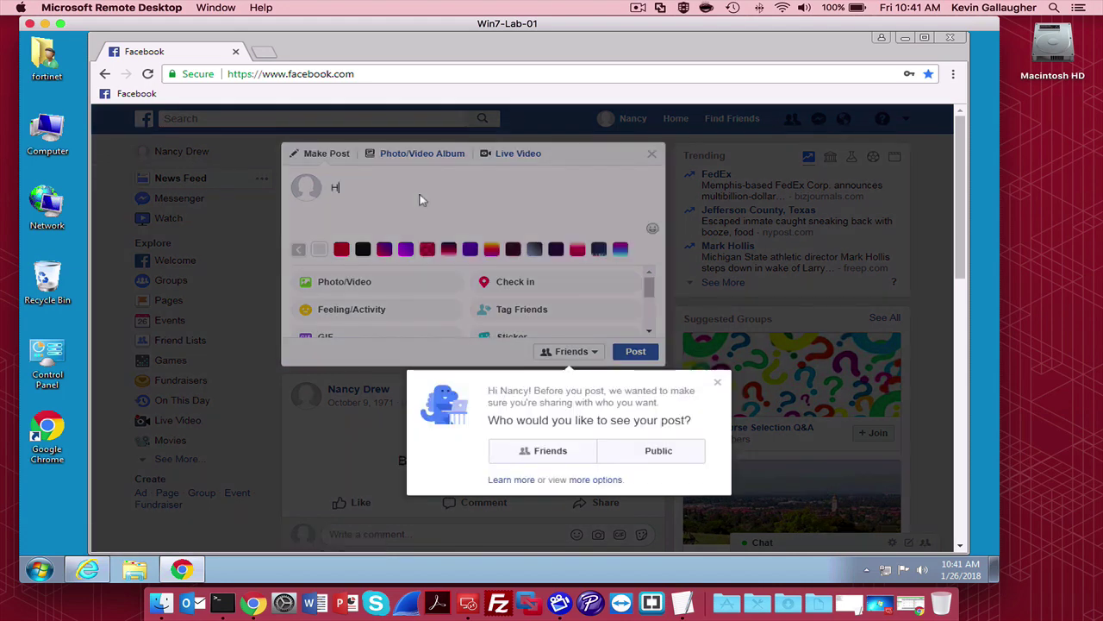
type("ello world")
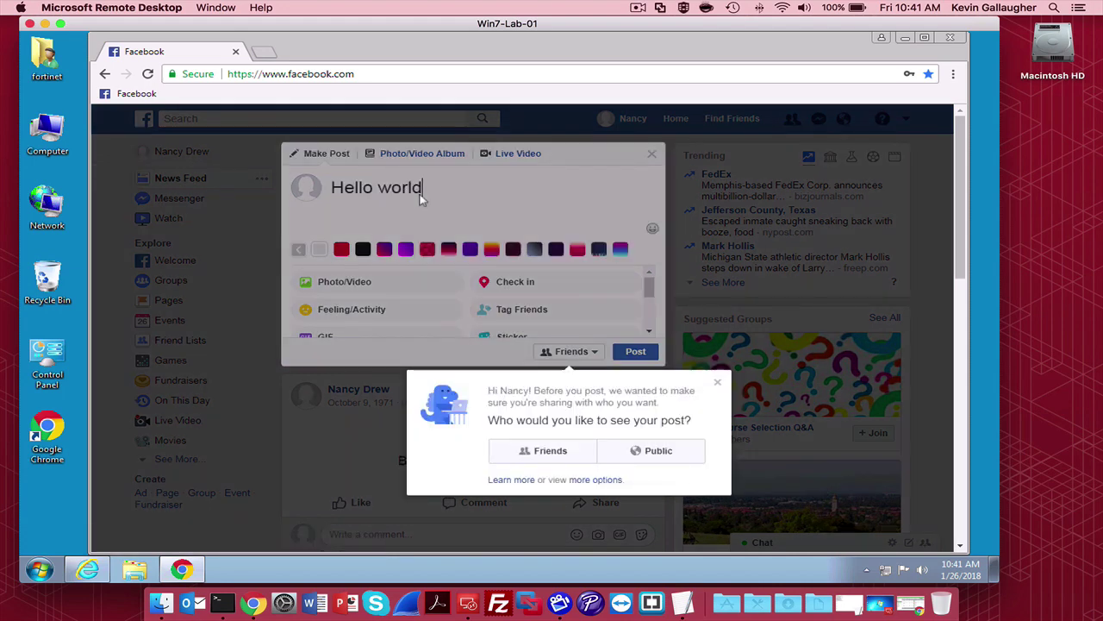
type("! from Nancy")
left_click(423, 199)
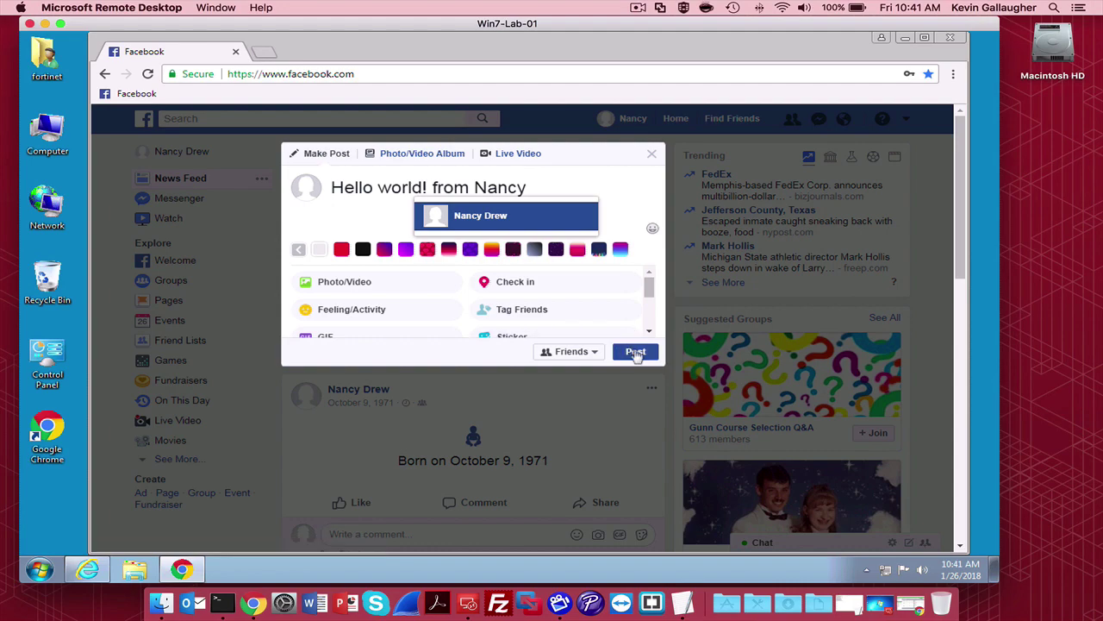
left_click(635, 351)
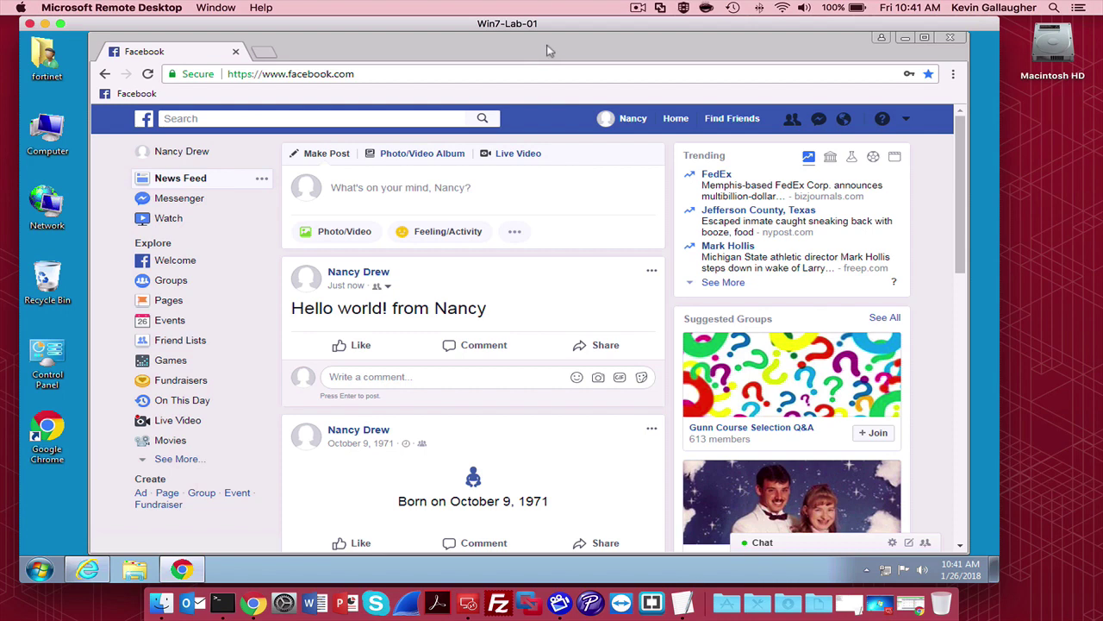
left_click(265, 53)
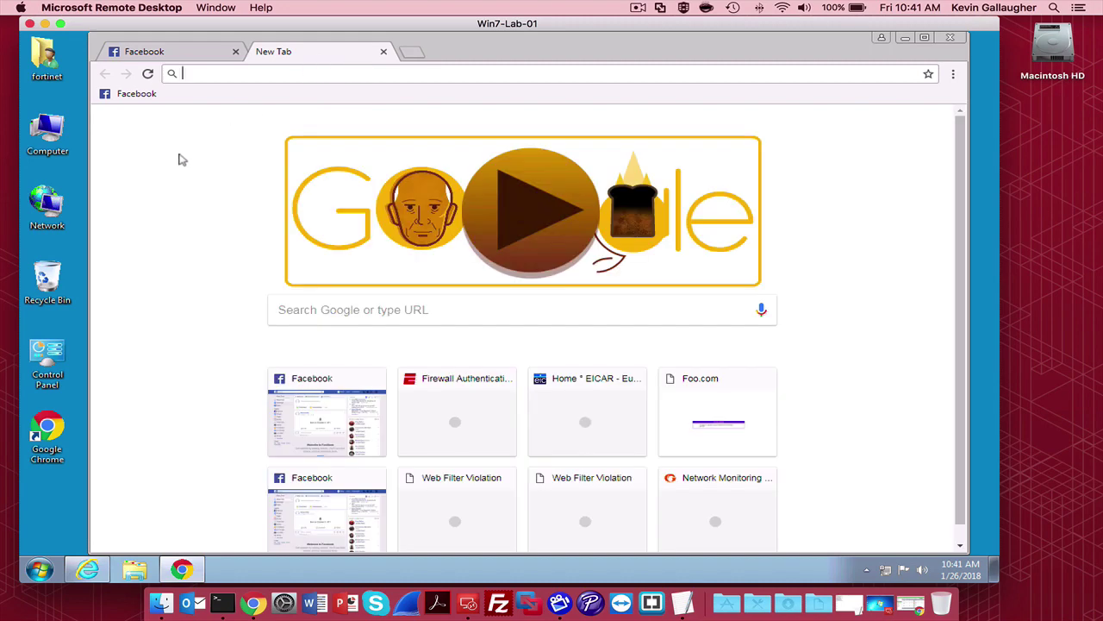
type("www.")
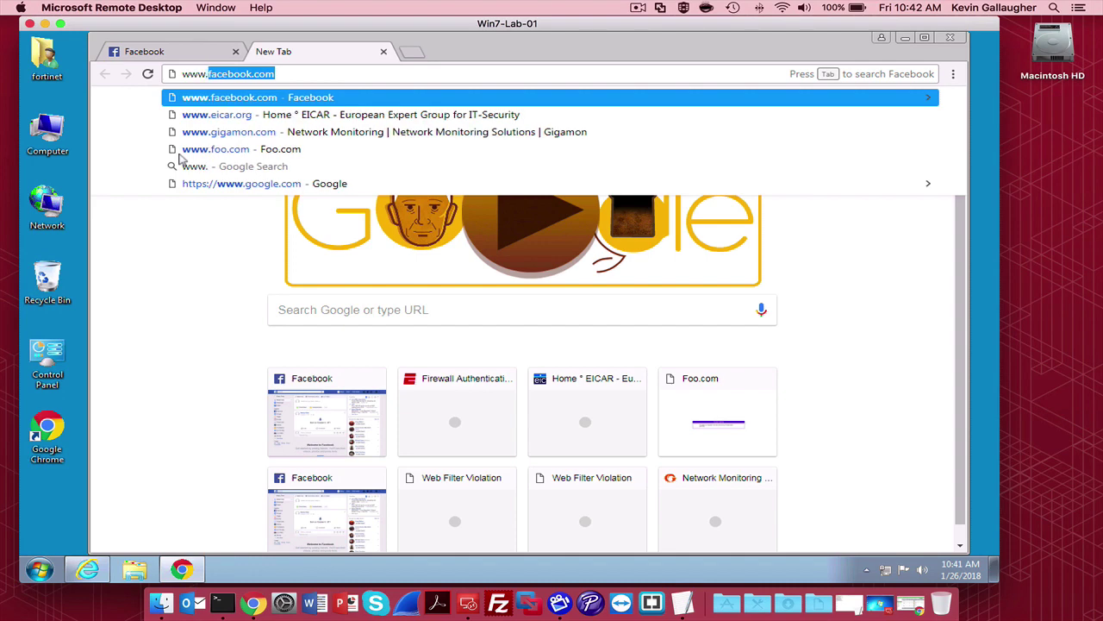
type("mercur")
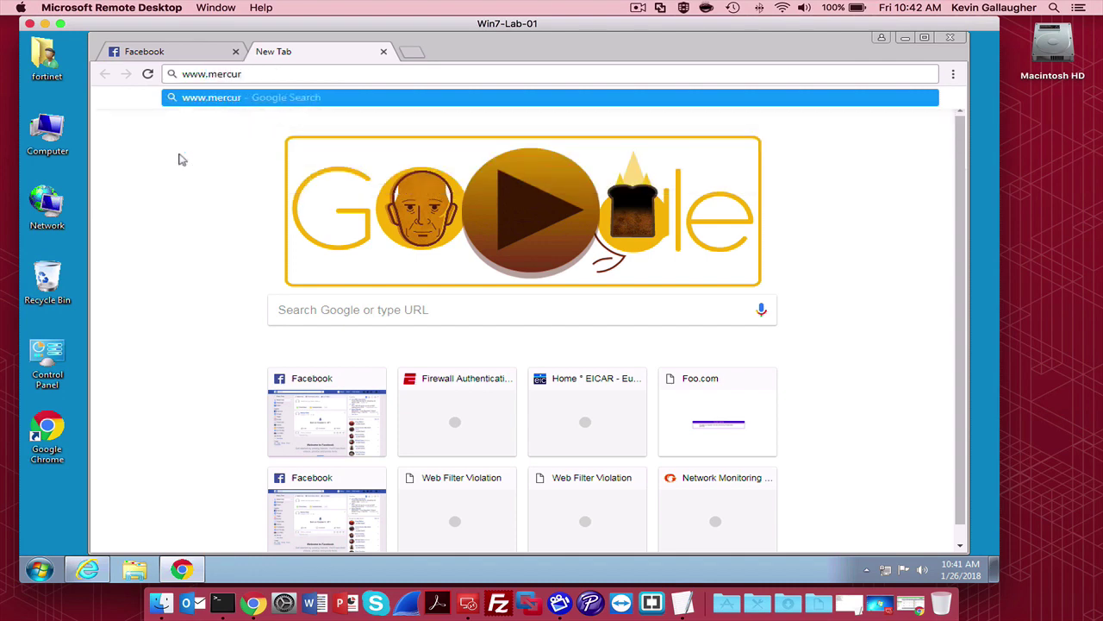
type("ynews.")
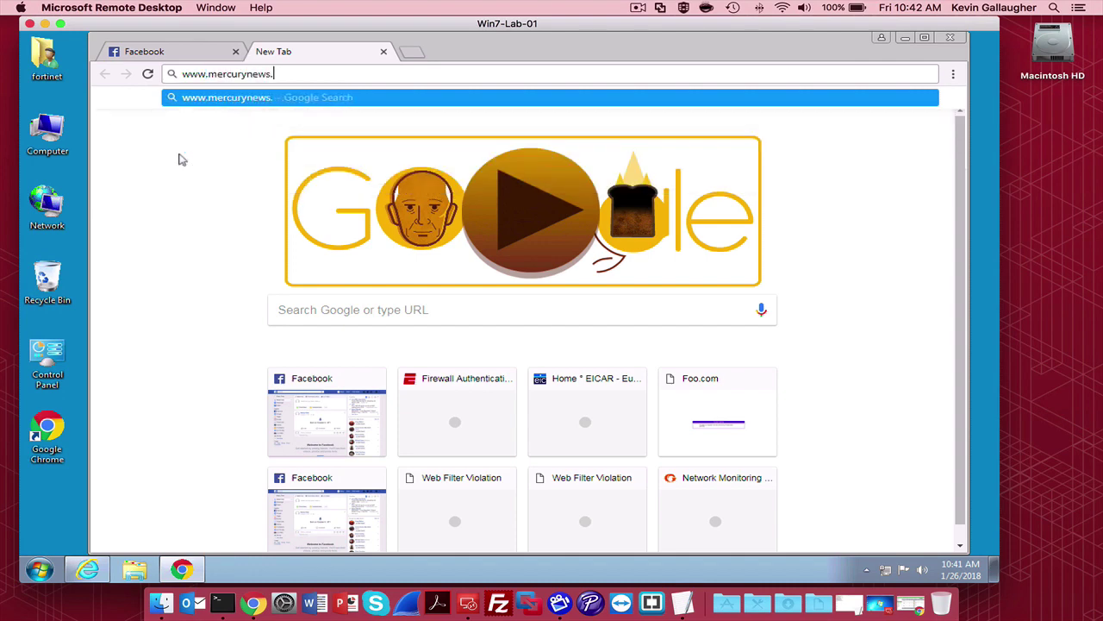
type("com")
key("Return")
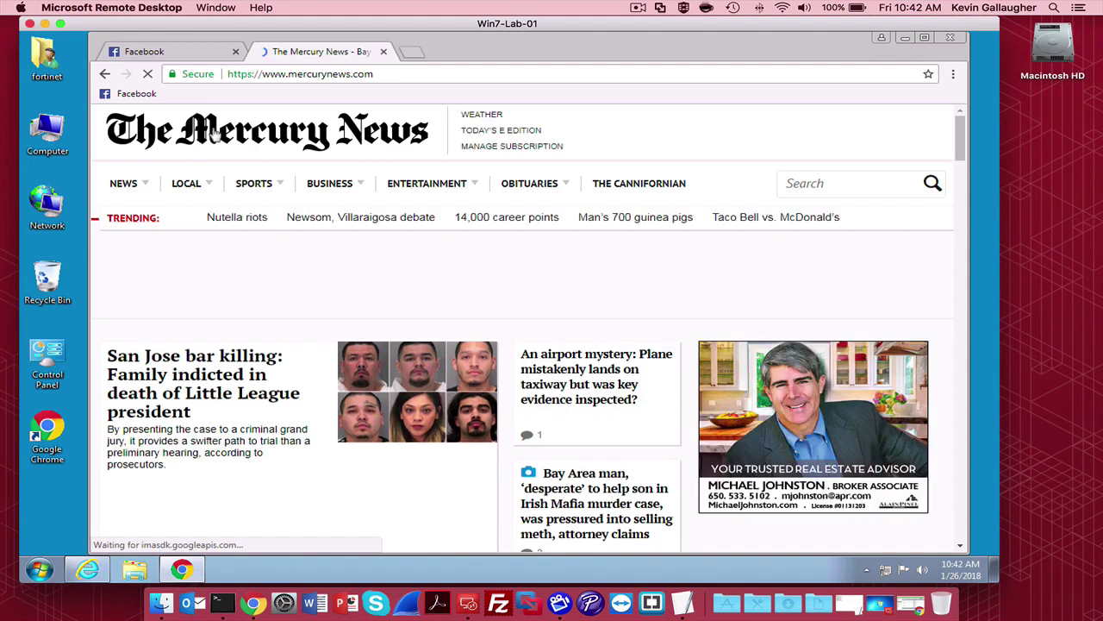
Try to visit evil.com in the Mercury News tab to test the web filter.
left_click(369, 76)
type("e")
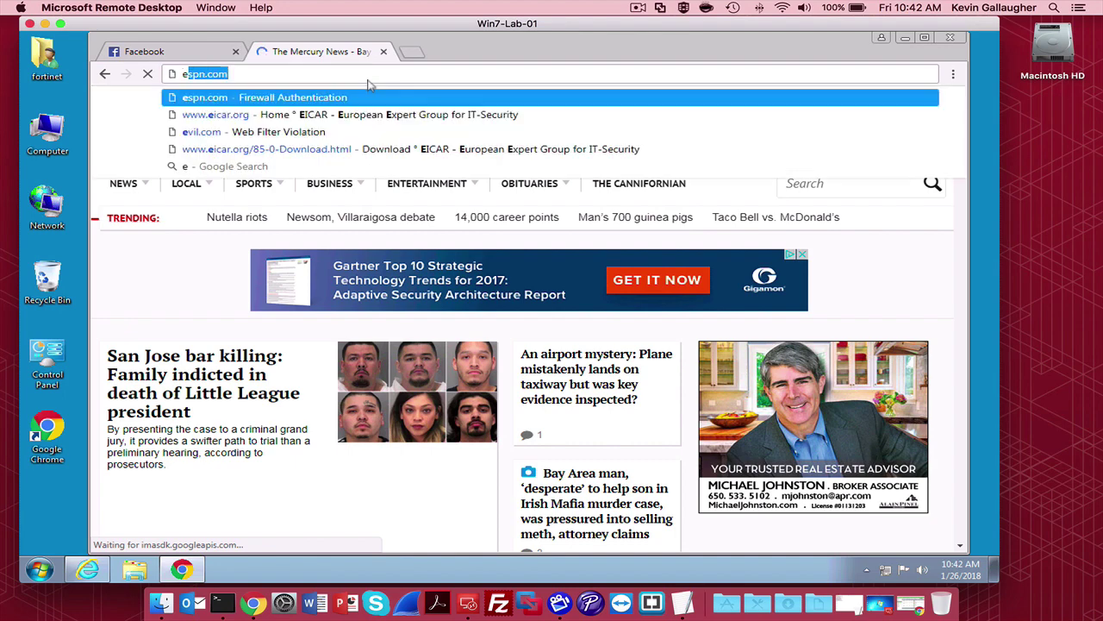
type("vil.com")
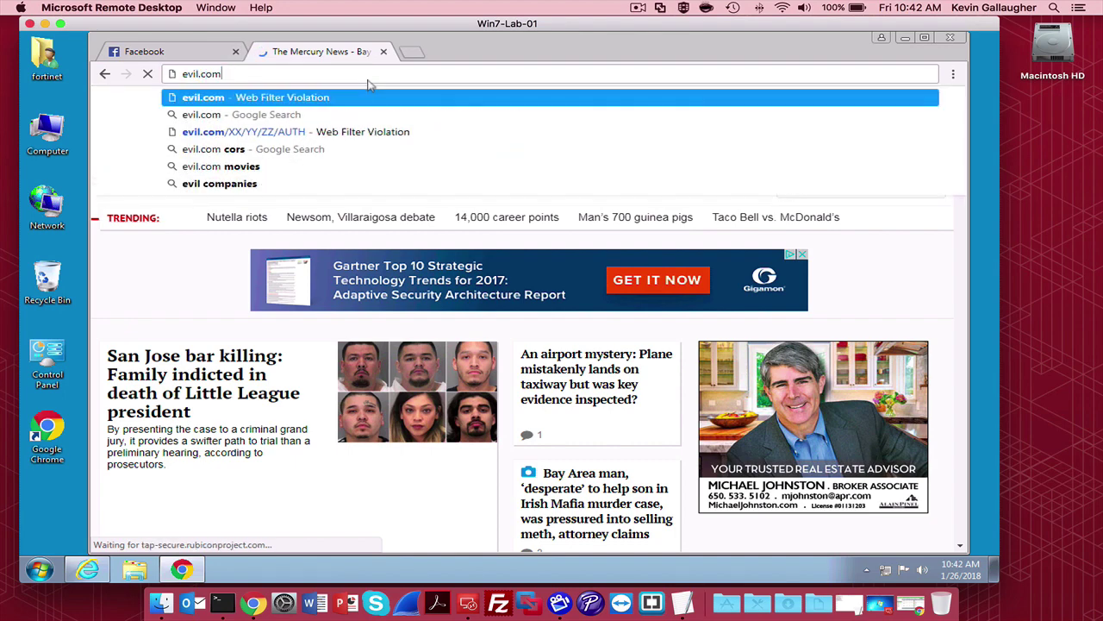
key("Return")
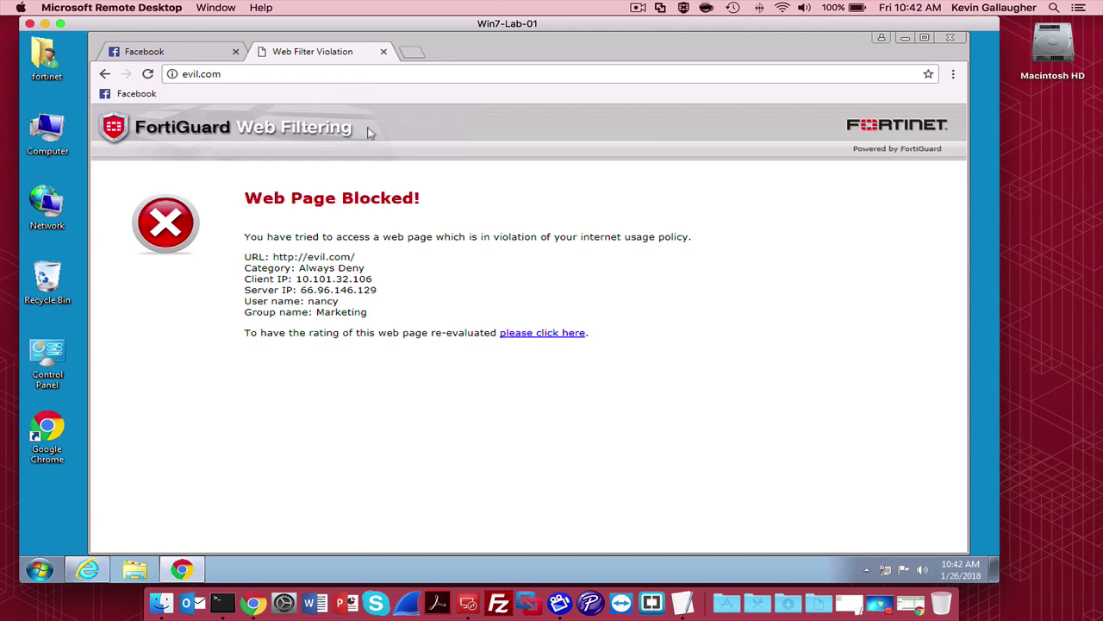
Open eicar.org in a new tab and go to the download page for the anti-malware test file.
key("ctrl+t")
type("eic")
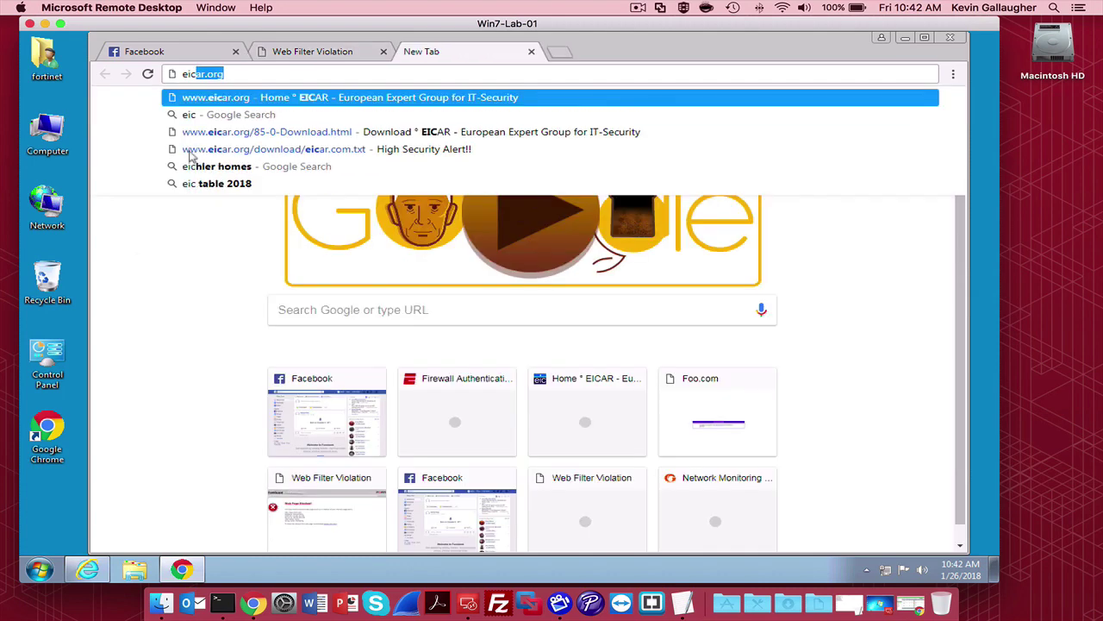
type("ar.or")
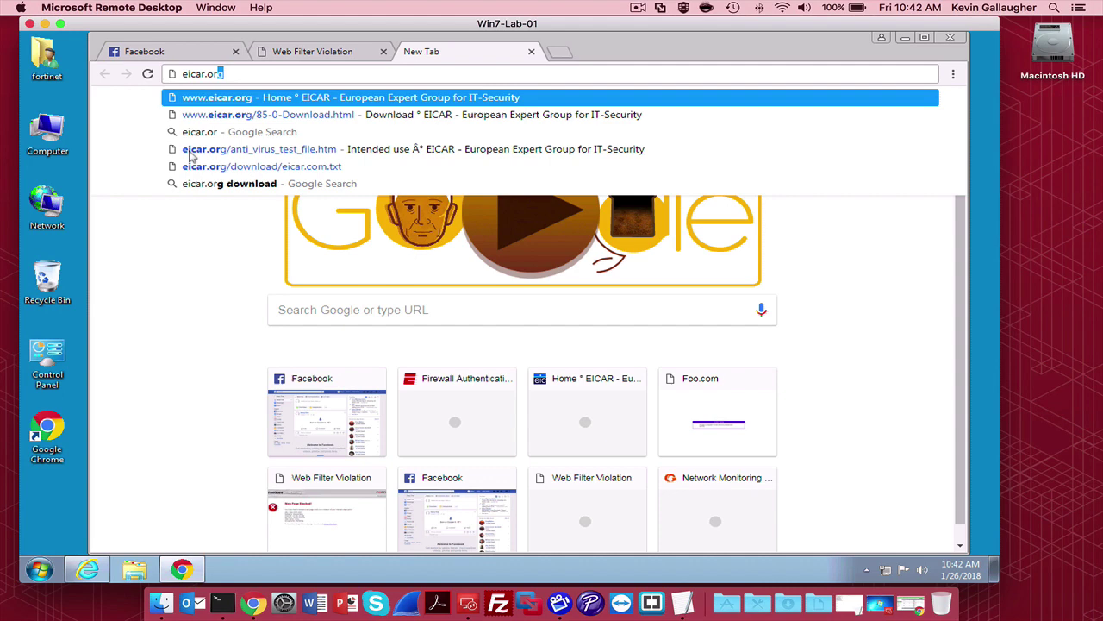
key("Return")
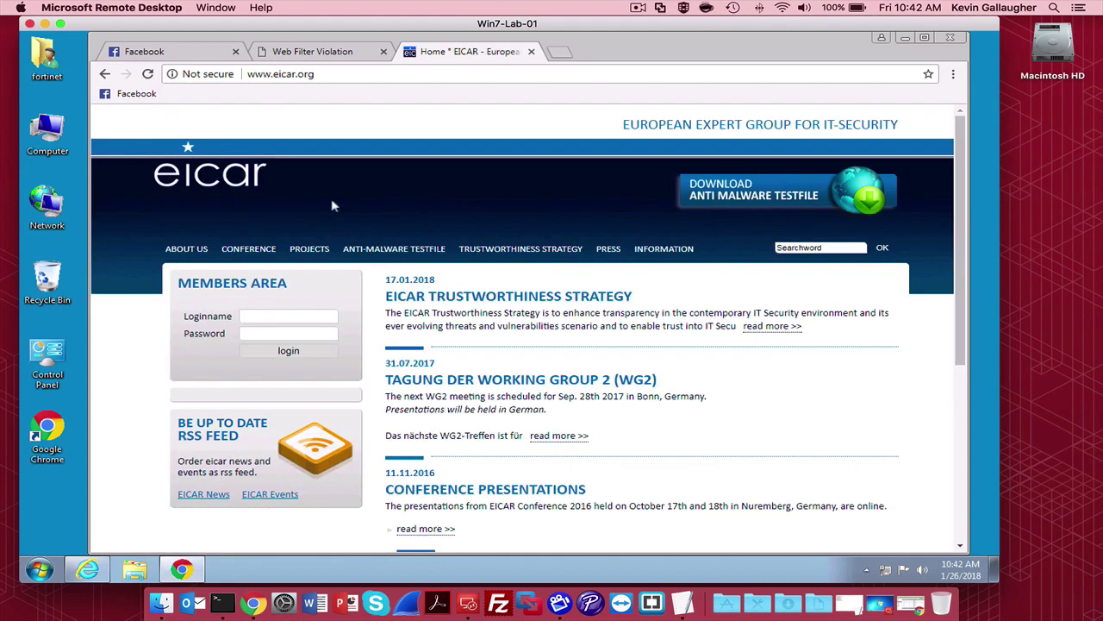
left_click(722, 191)
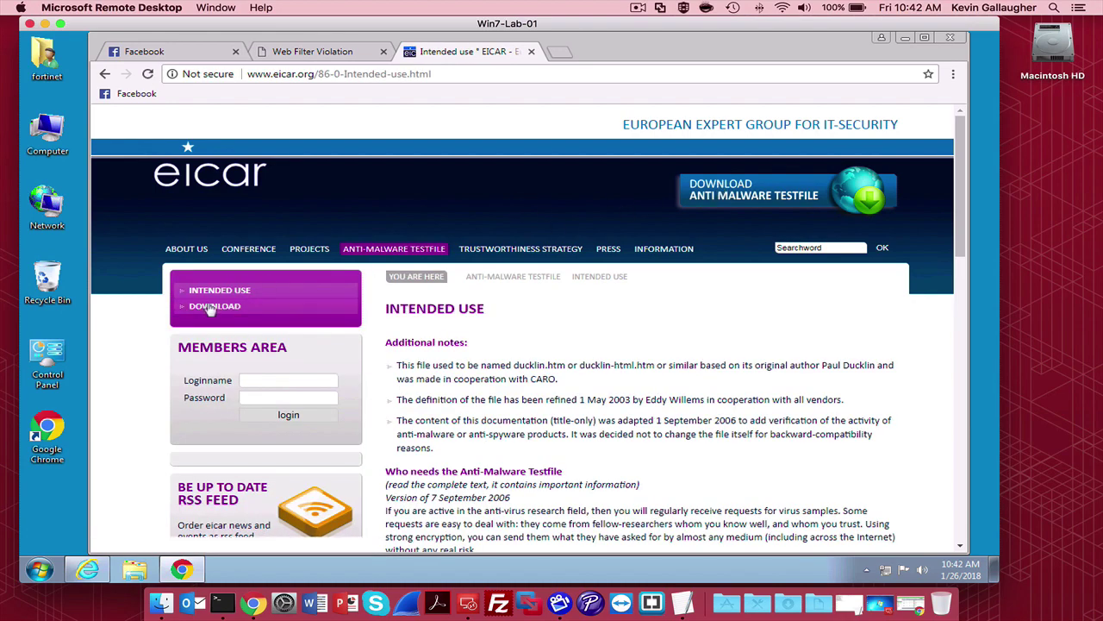
left_click(210, 307)
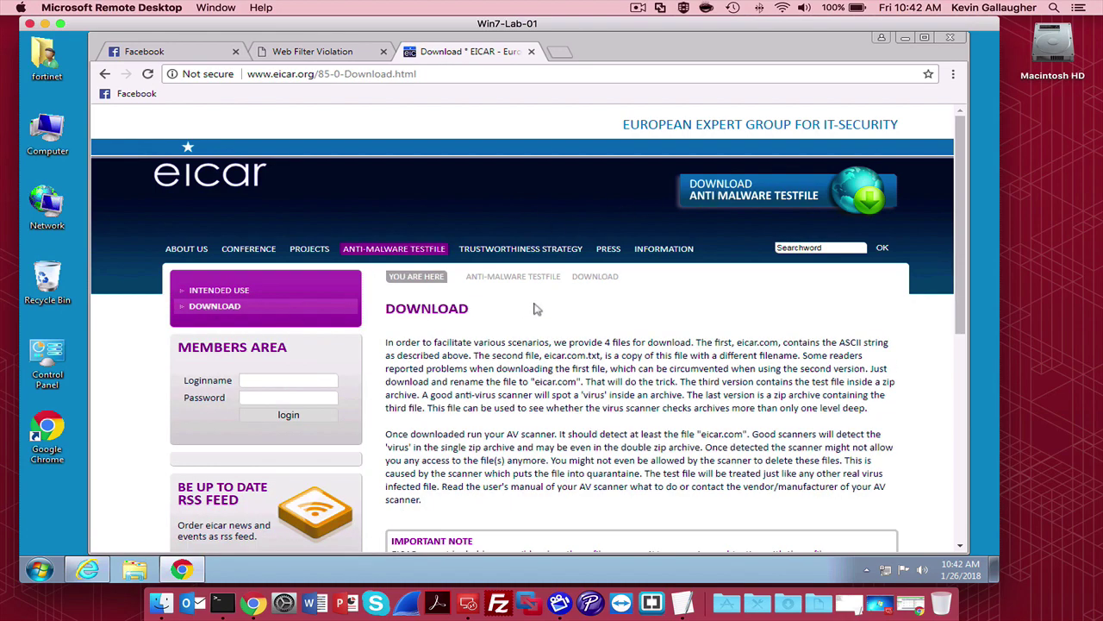
Try to download the eicar.com.txt test file over standard HTTP, and then over the SSL-enabled HTTPS link.
scroll(535, 309, "down", 5)
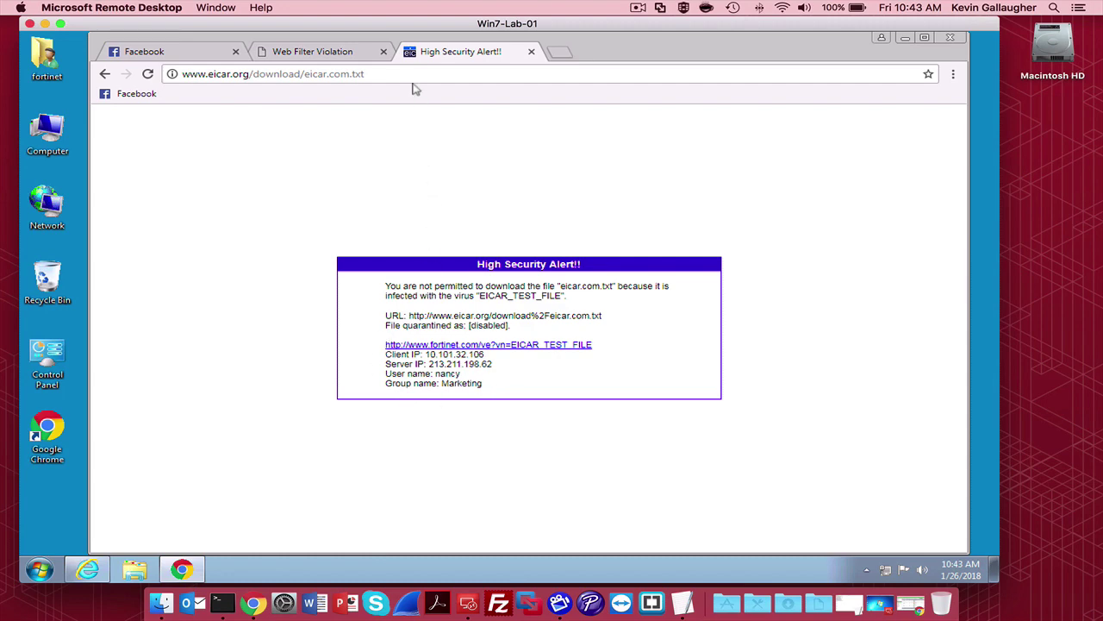
left_click(104, 74)
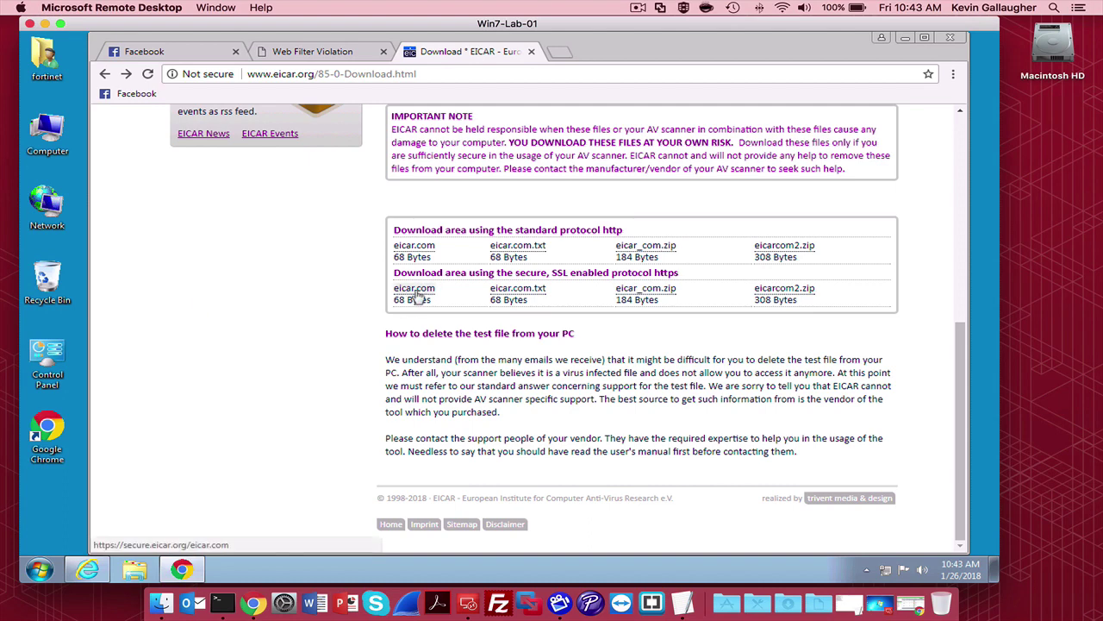
left_click(518, 291)
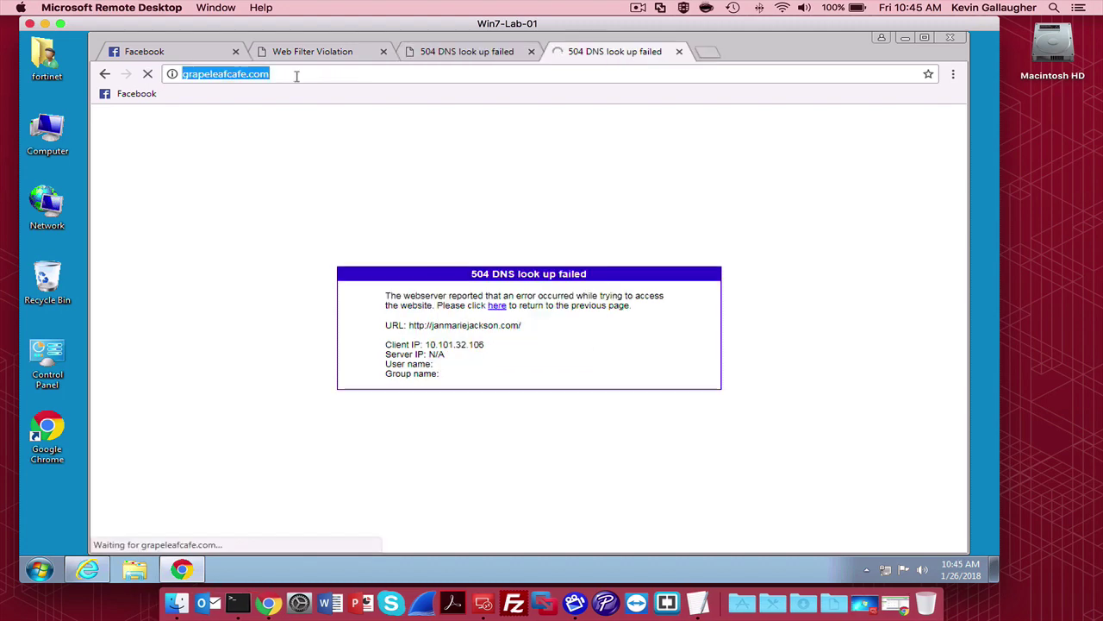
Try to visit giveaway.systems in the tab that is loading grapeleafcafe.com.
type("giveaway.systems")
key("Return")
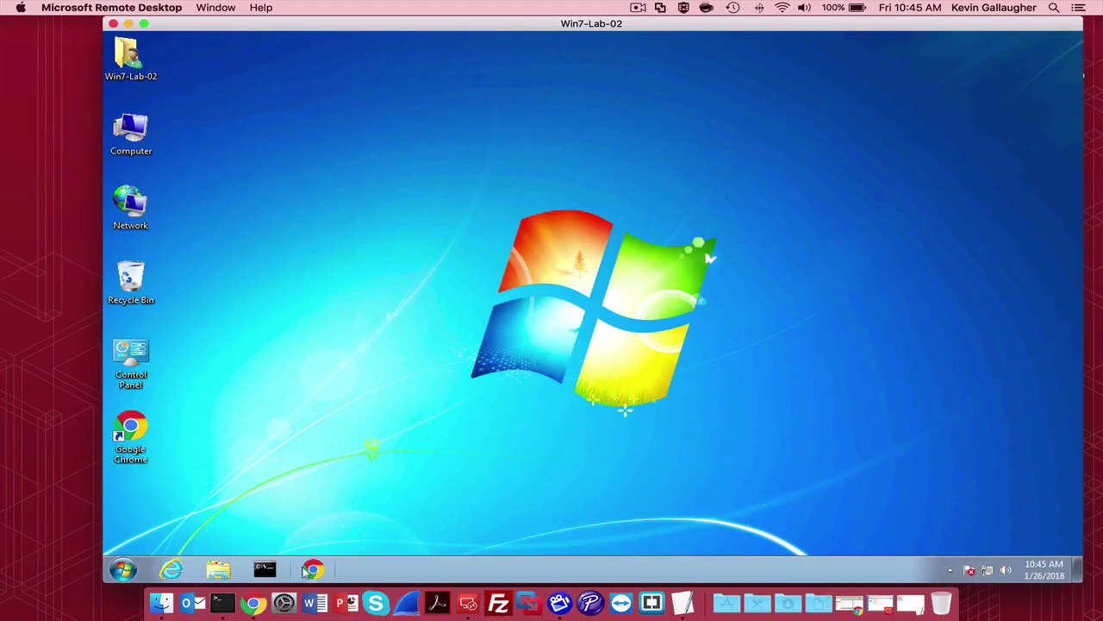
Open Facebook in Chrome on Win7-Lab-02, authenticate with the firewall username and password, and decline Facebook's offer to remember the password.
left_click(313, 569)
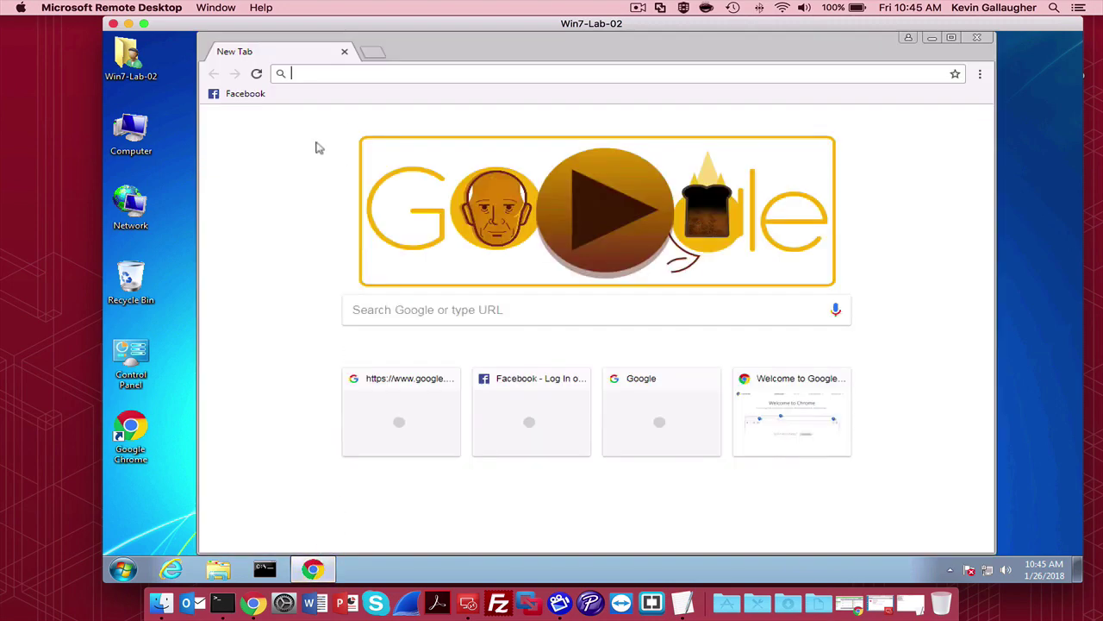
left_click(246, 94)
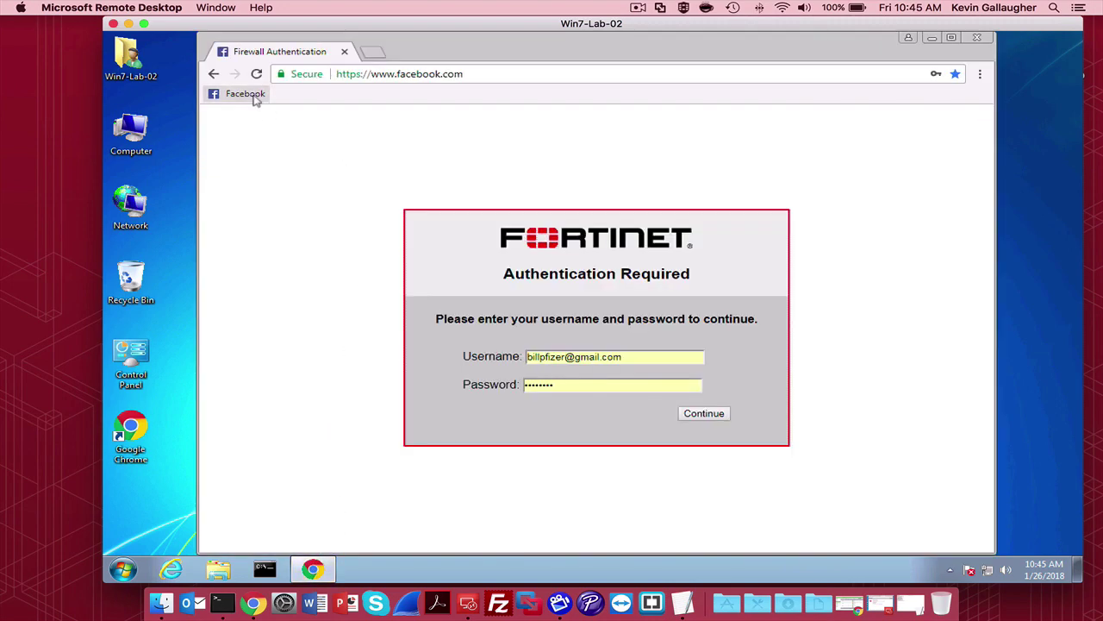
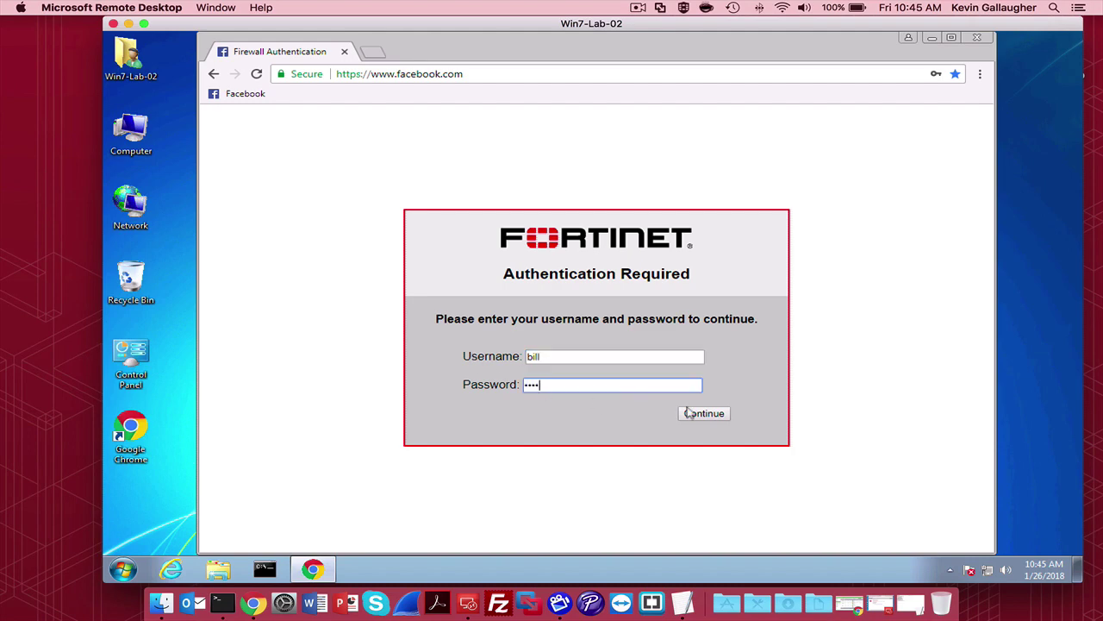
left_click(693, 413)
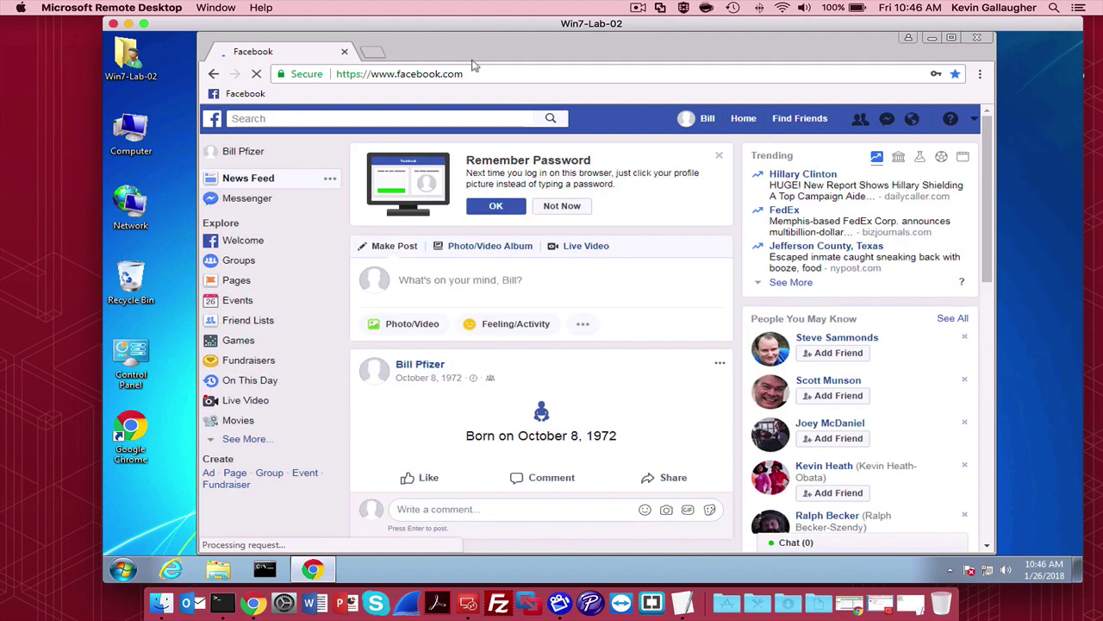
left_click(575, 210)
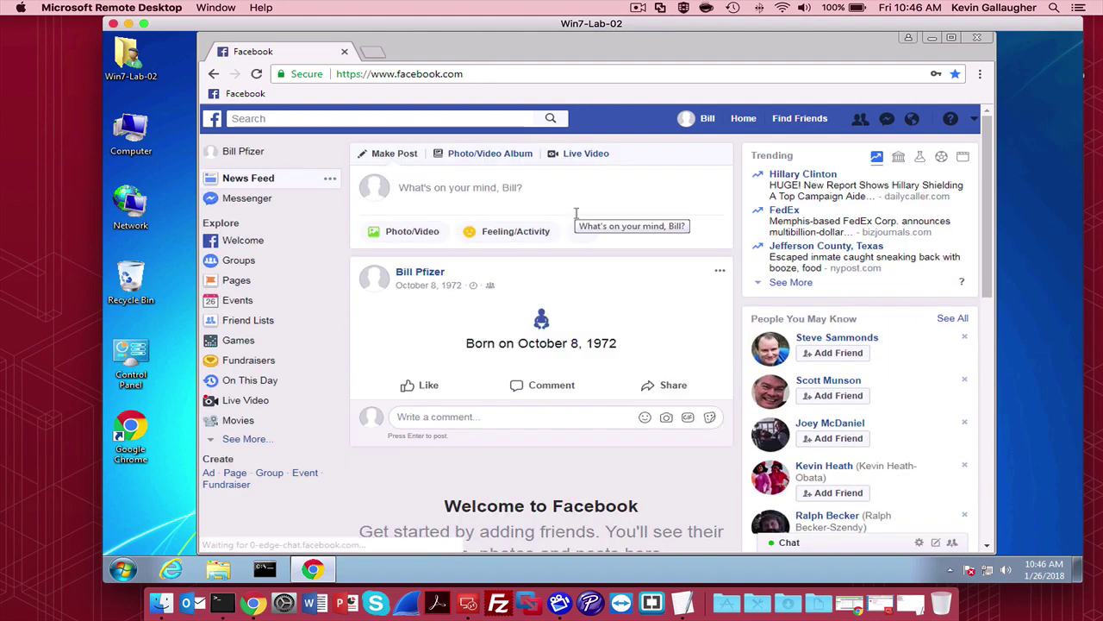
Try to publish a Facebook post reading "Hello World!" to Friends, and reload the page to check for it.
left_click(447, 194)
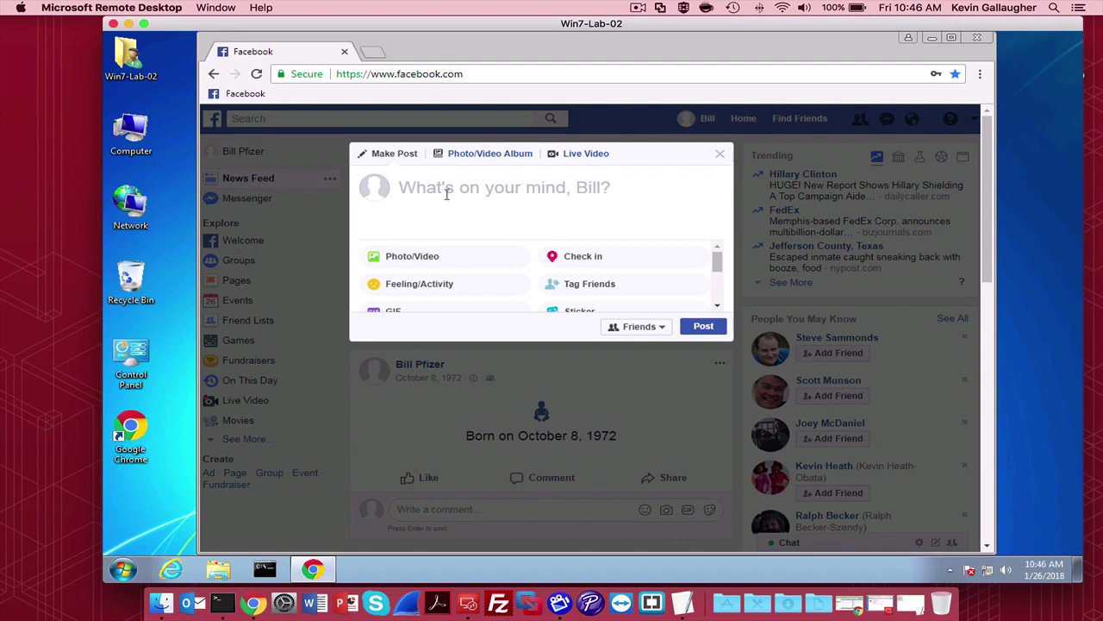
type("Hello ")
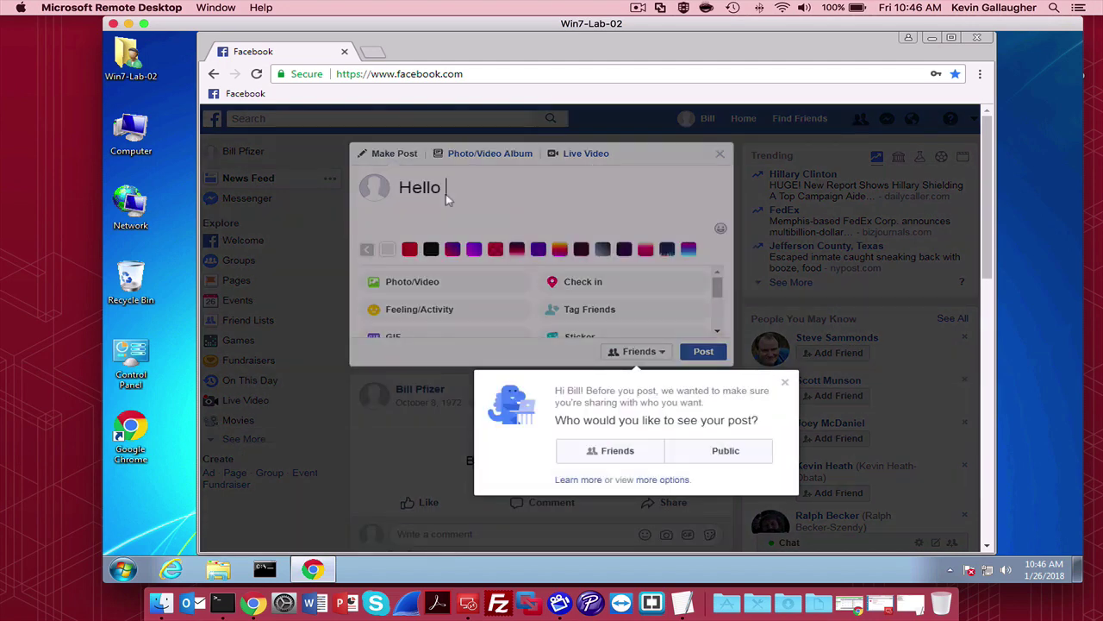
type("World!")
left_click(788, 385)
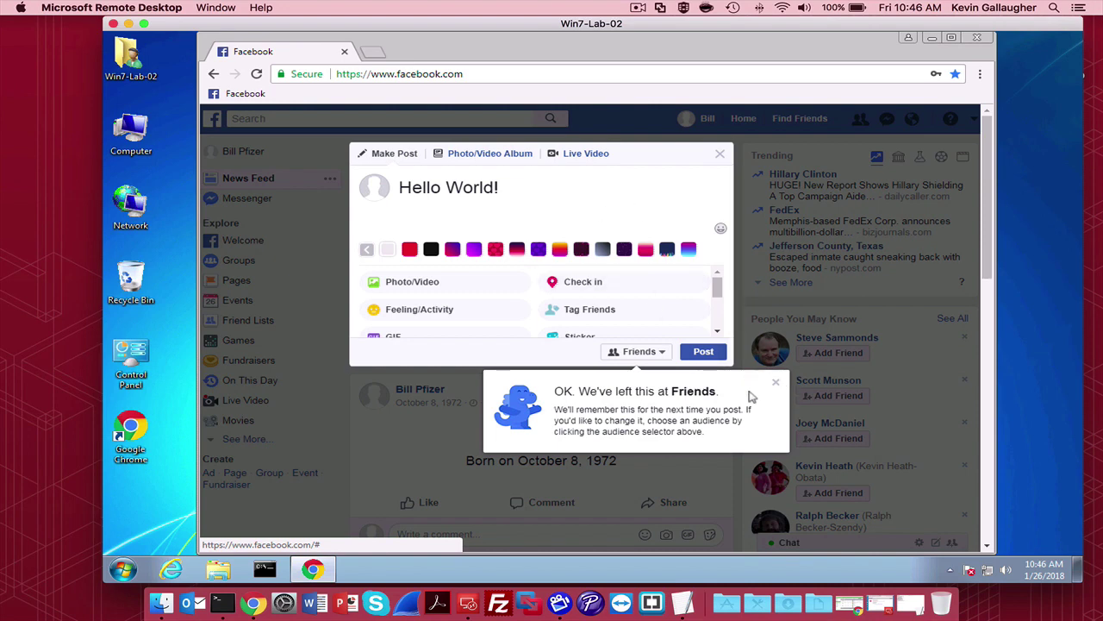
left_click(775, 382)
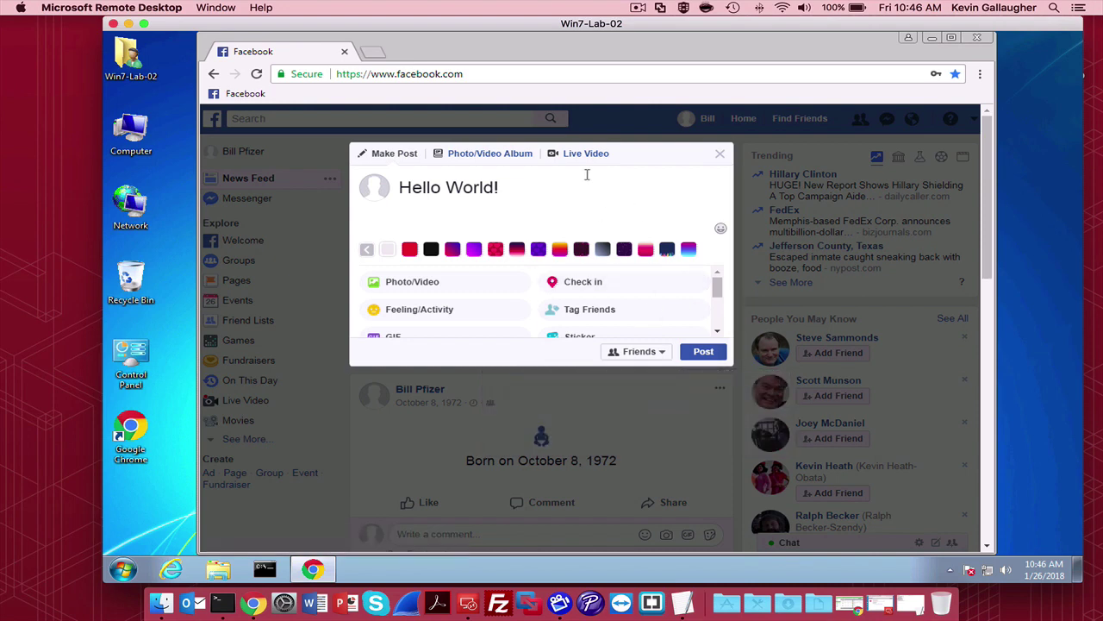
left_click(705, 353)
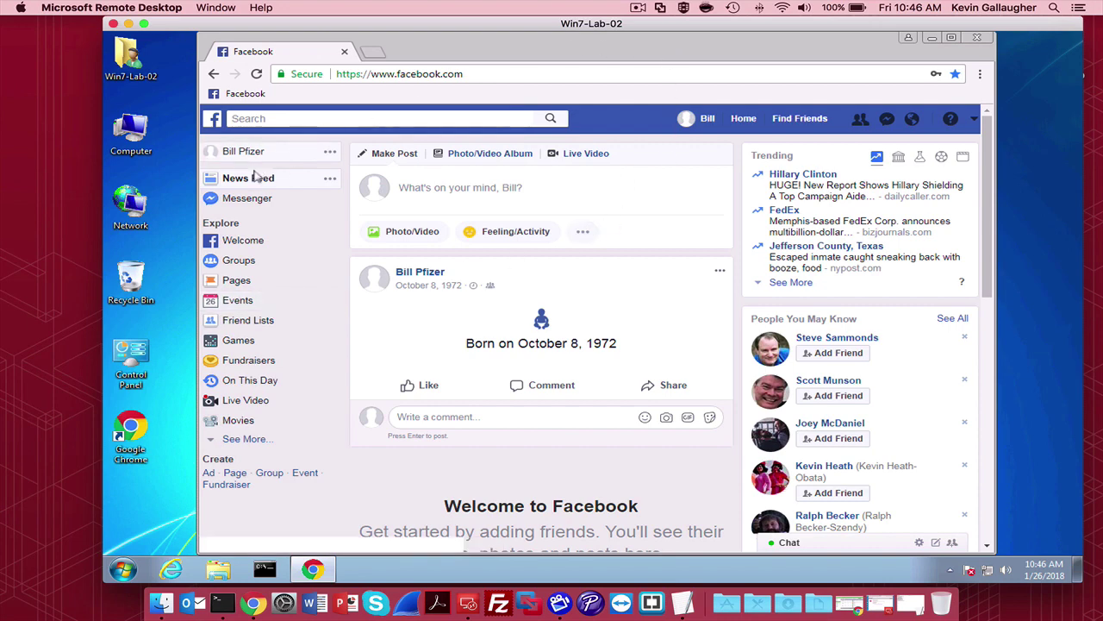
left_click(257, 74)
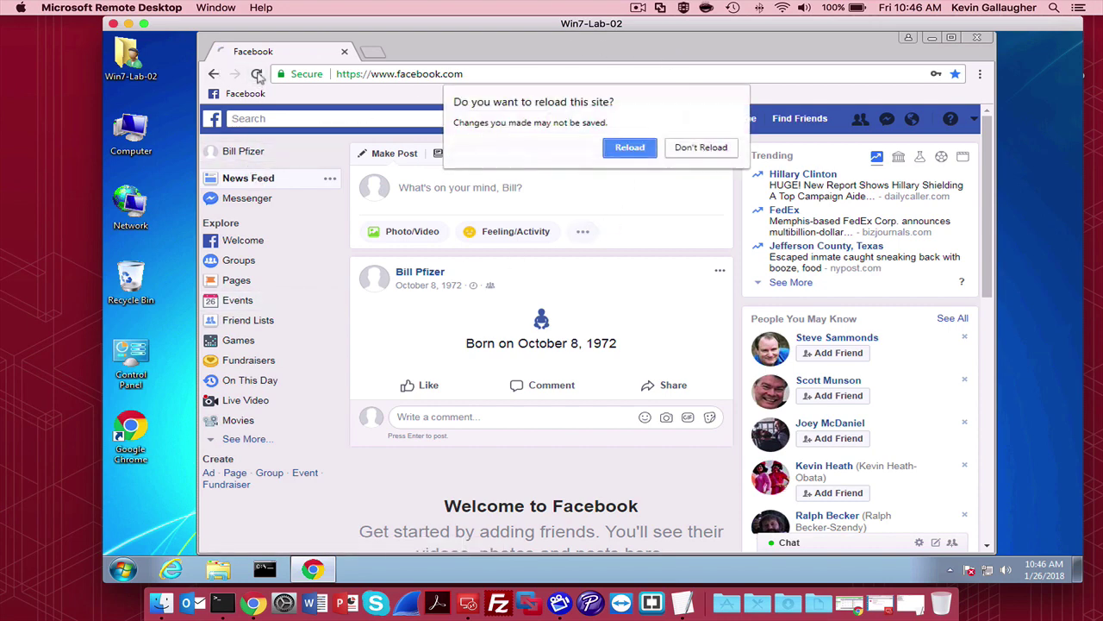
left_click(627, 147)
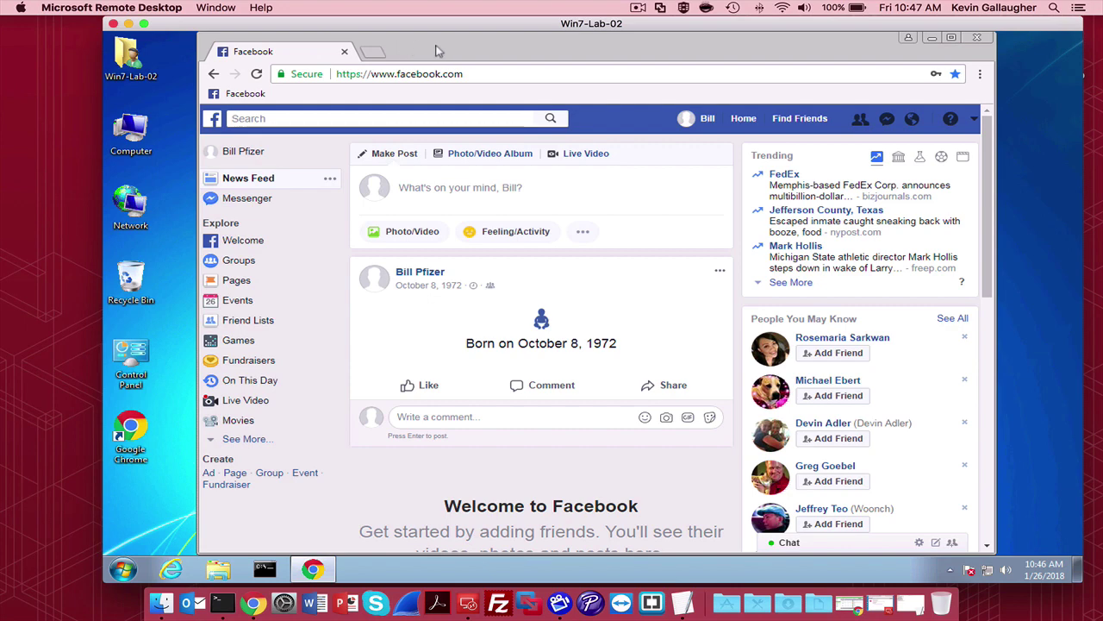
Try to visit youtube.com in a new browser tab to test the web filter.
left_click(379, 51)
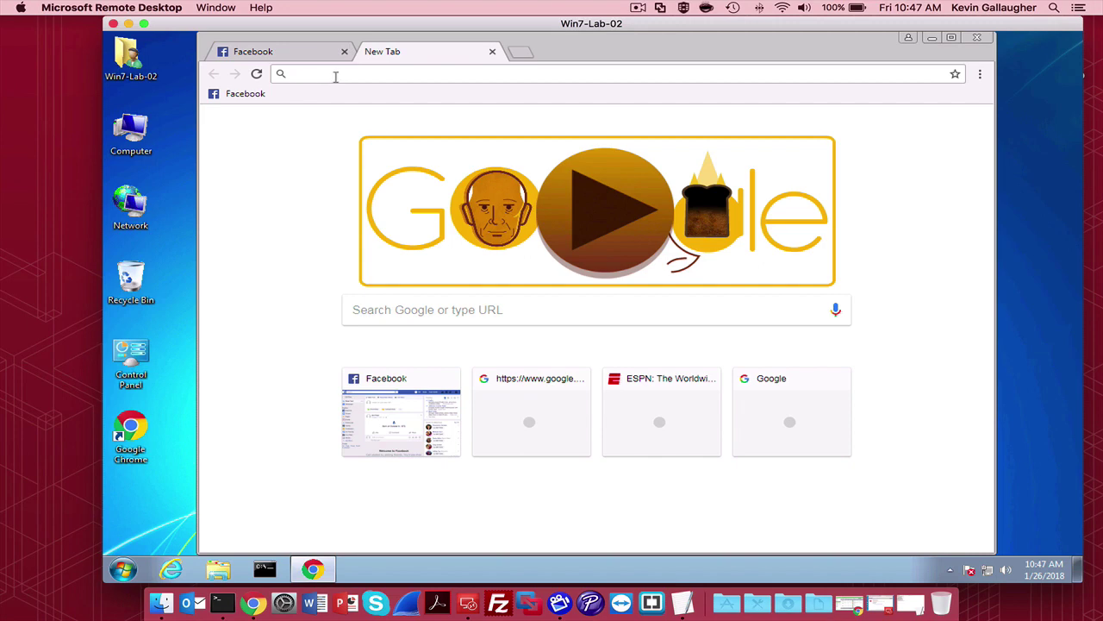
type("you")
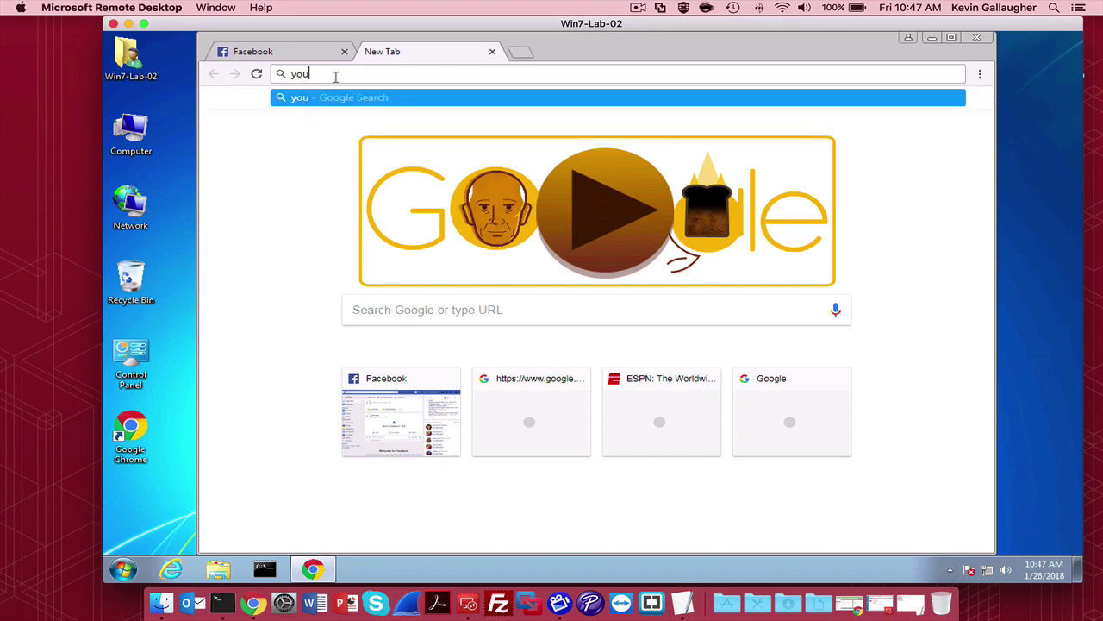
type("tube.com")
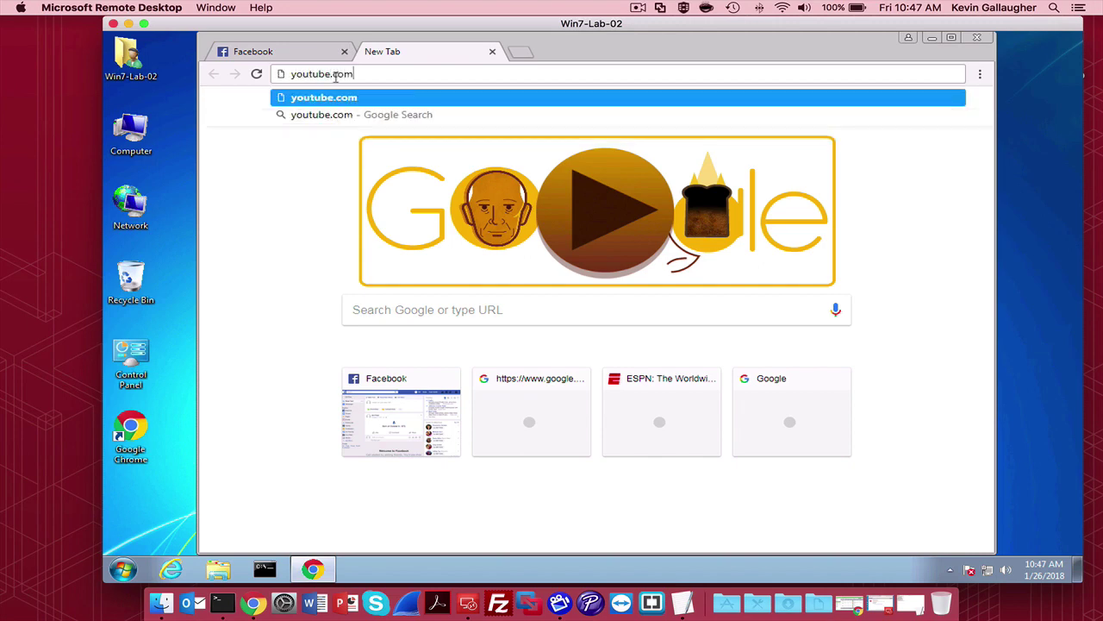
key("Return")
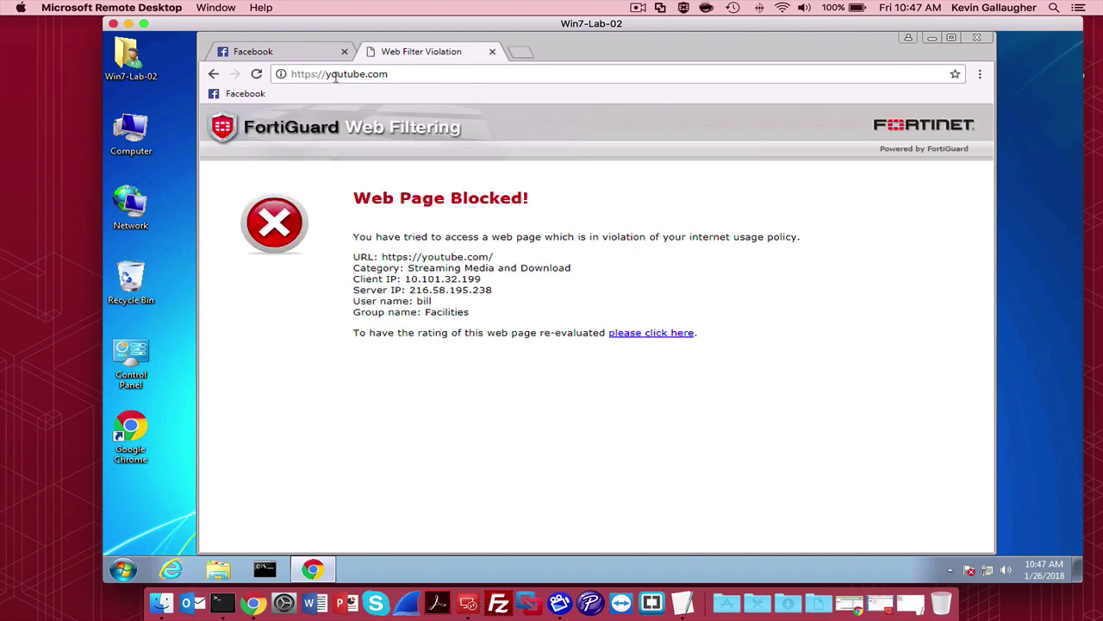